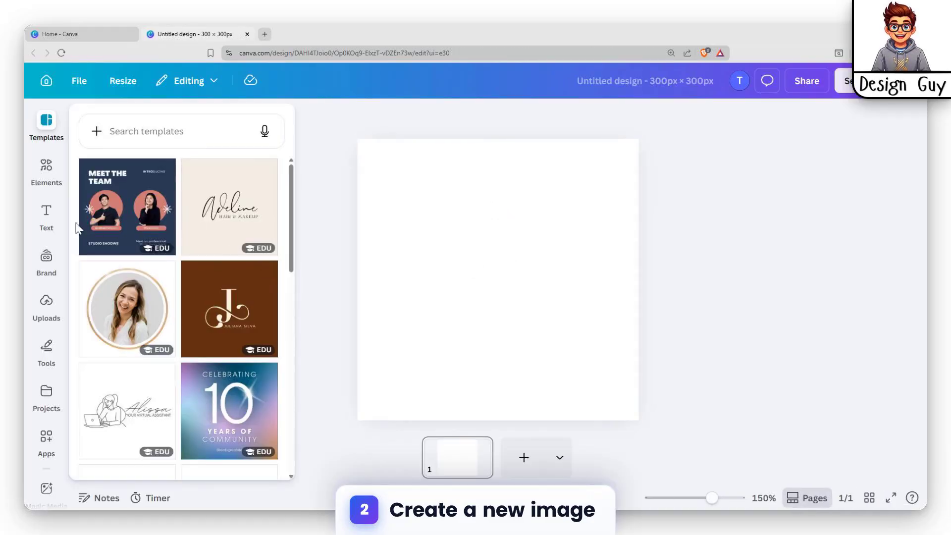
Add the uploaded vintage car collage image to the blank 300 × 300 px page
{"action": "scroll", "coordinate": [60, 293], "scroll_direction": "down", "scroll_amount": 2}
{"action": "scroll", "coordinate": [59, 329], "scroll_direction": "down", "scroll_amount": 2}
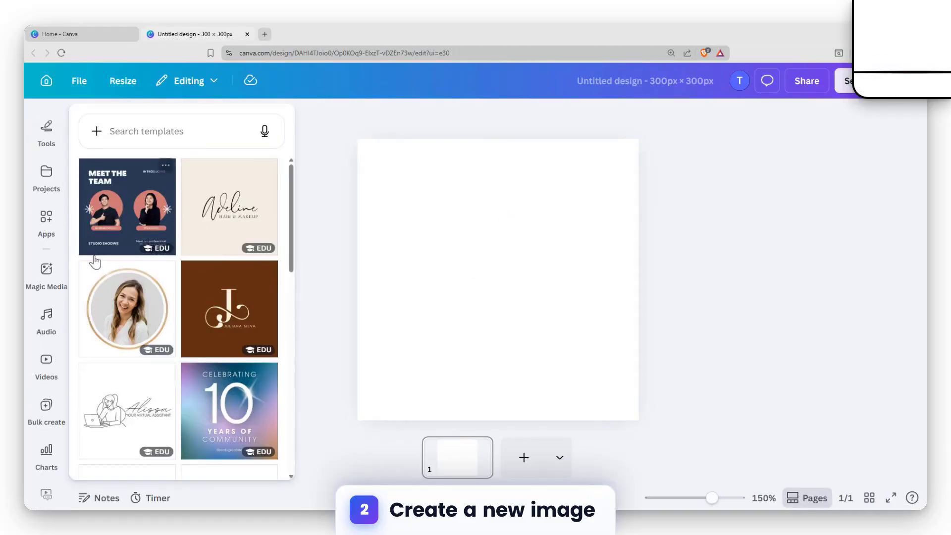
{"action": "scroll", "coordinate": [58, 307], "scroll_direction": "down", "scroll_amount": 5}
{"action": "scroll", "coordinate": [64, 293], "scroll_direction": "up", "scroll_amount": 8}
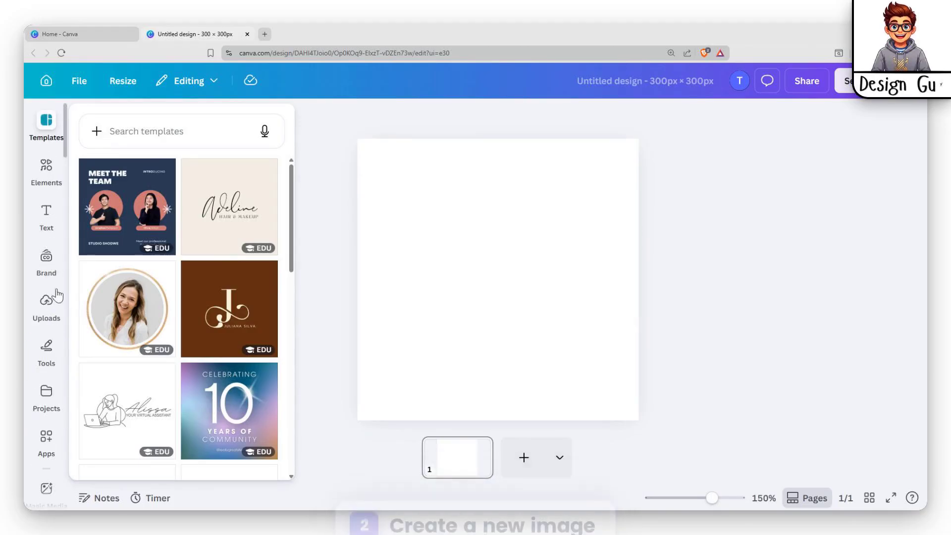
{"action": "left_click", "coordinate": [46, 300]}
{"action": "scroll", "coordinate": [156, 351], "scroll_direction": "down", "scroll_amount": 3}
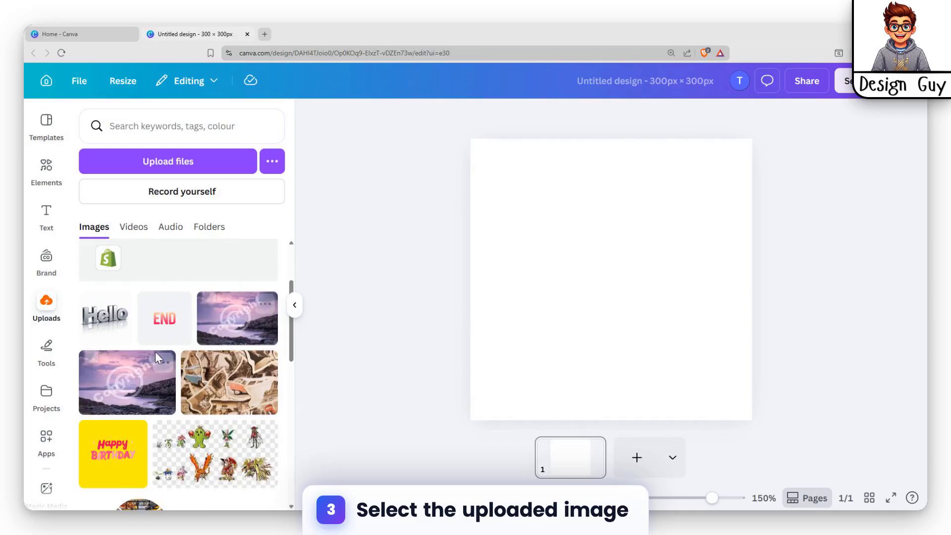
{"action": "scroll", "coordinate": [156, 352], "scroll_direction": "down", "scroll_amount": 2}
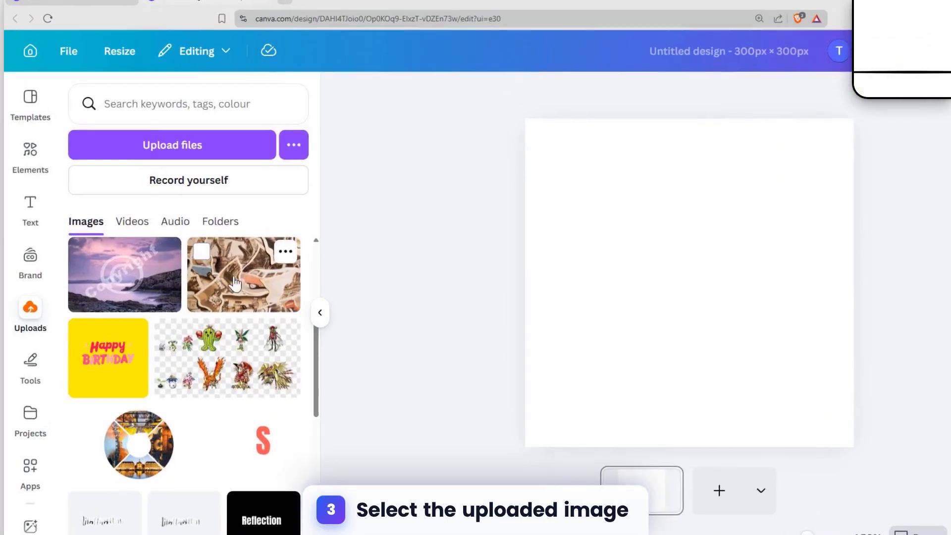
{"action": "left_click", "coordinate": [237, 287]}
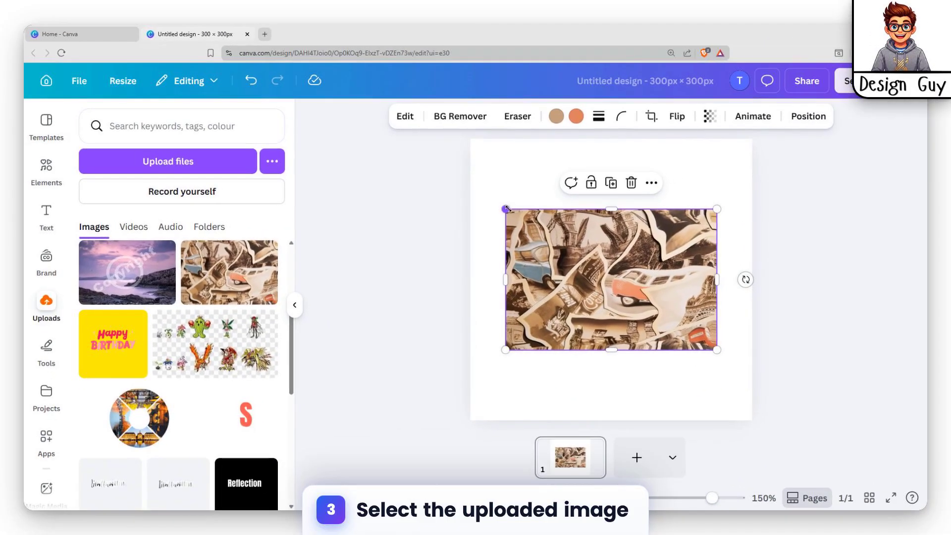
Enlarge and position the collage image so it covers the whole square page, overflowing only past the page's right edge
{"action": "left_click_drag", "start_coordinate": [505, 209], "coordinate": [427, 157]}
{"action": "left_click_drag", "start_coordinate": [601, 206], "coordinate": [604, 190]}
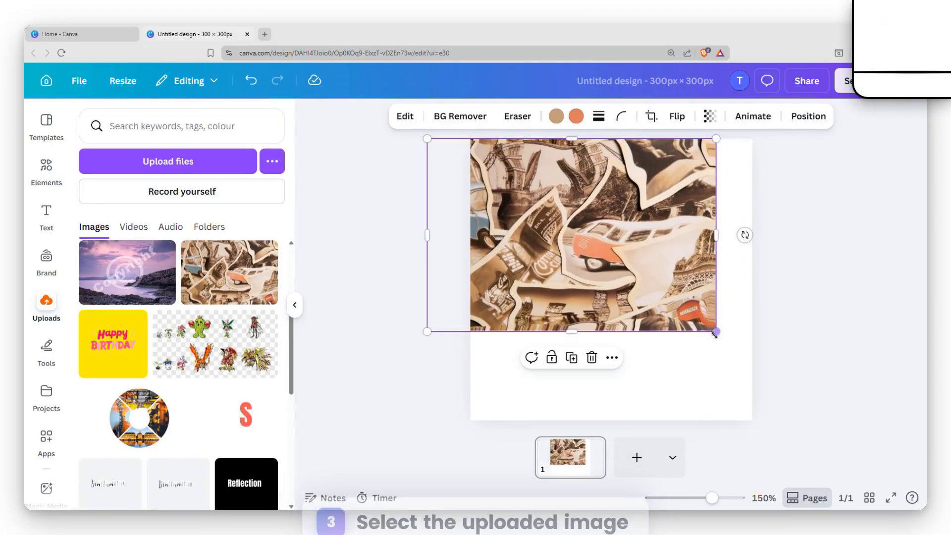
{"action": "left_click_drag", "start_coordinate": [716, 331], "coordinate": [754, 357]}
{"action": "mouse_move", "coordinate": [682, 310]}
{"action": "left_mouse_down"}
{"action": "mouse_move", "coordinate": [640, 340]}
{"action": "mouse_move", "coordinate": [677, 309]}
{"action": "mouse_move", "coordinate": [680, 317]}
{"action": "left_mouse_up"}
{"action": "left_click_drag", "start_coordinate": [753, 358], "coordinate": [798, 388]}
{"action": "left_click_drag", "start_coordinate": [596, 280], "coordinate": [652, 292]}
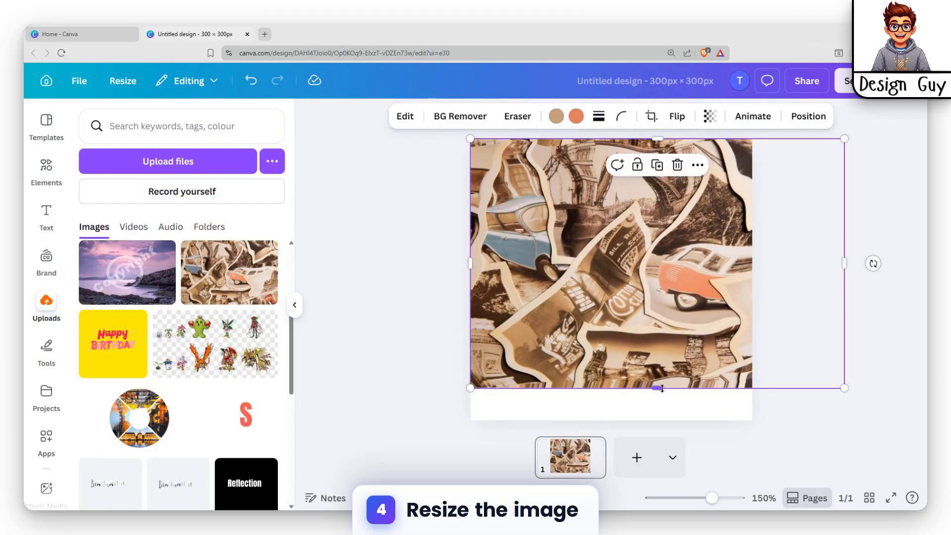
{"action": "left_click_drag", "start_coordinate": [659, 388], "coordinate": [683, 420]}
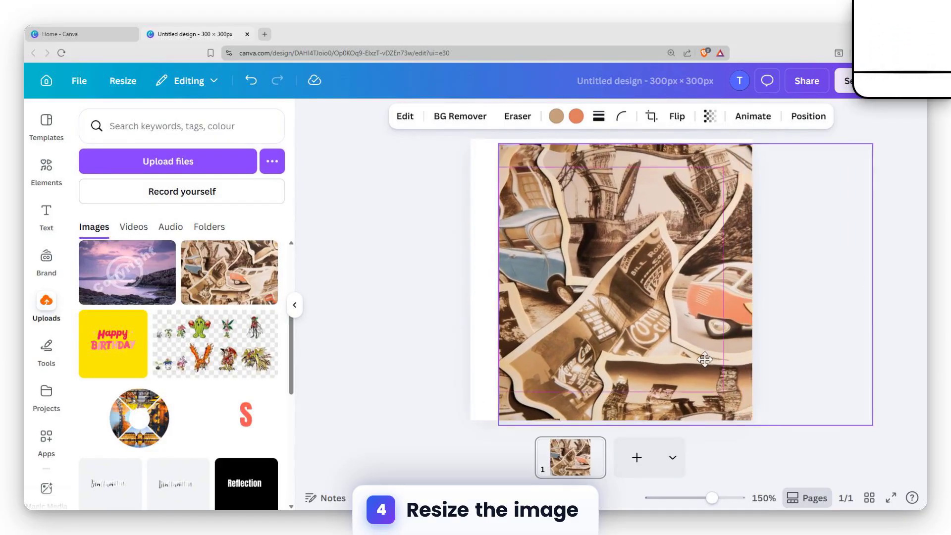
{"action": "left_click", "coordinate": [421, 208]}
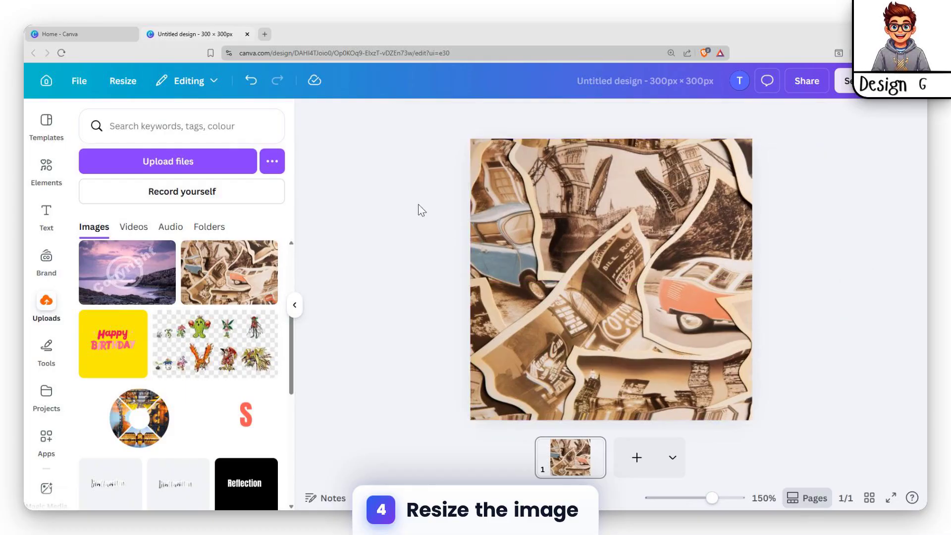
{"action": "left_click", "coordinate": [391, 186]}
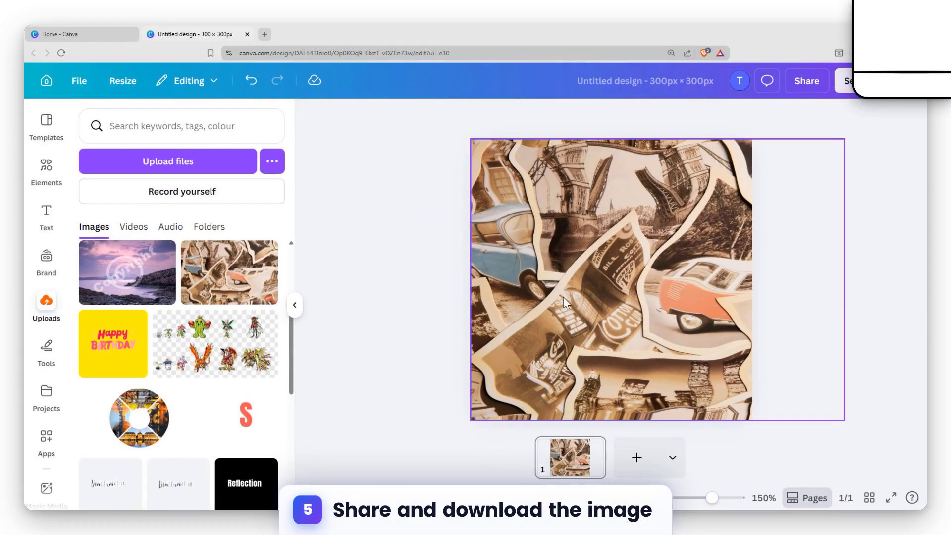
{"action": "left_click", "coordinate": [625, 323]}
{"action": "left_click", "coordinate": [415, 219]}
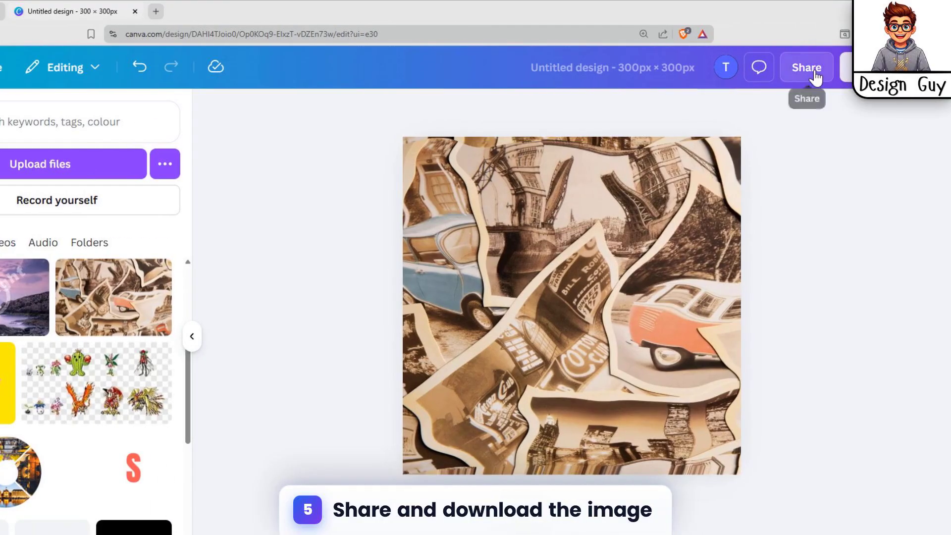
Download the design as a PNG at size 1 (300 × 300 px)
{"action": "left_click", "coordinate": [926, 68]}
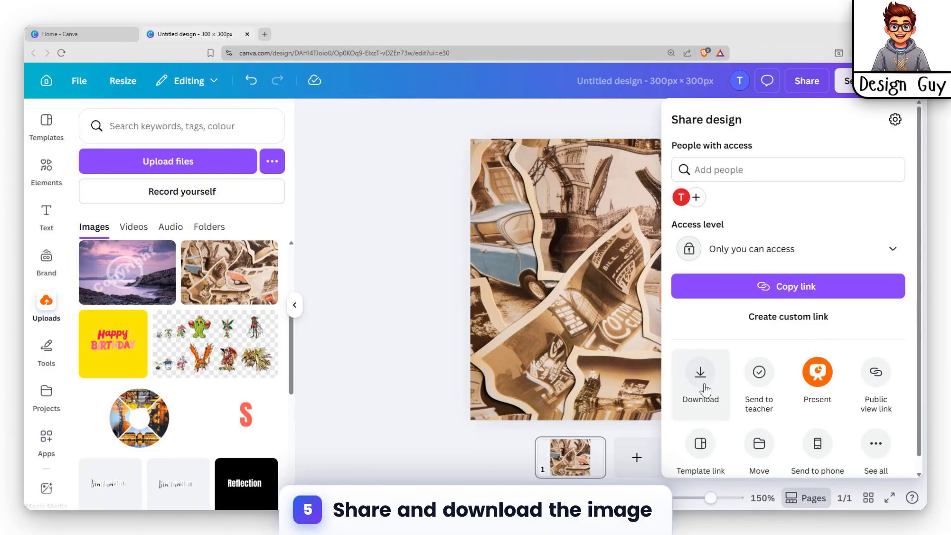
{"action": "left_click", "coordinate": [703, 375]}
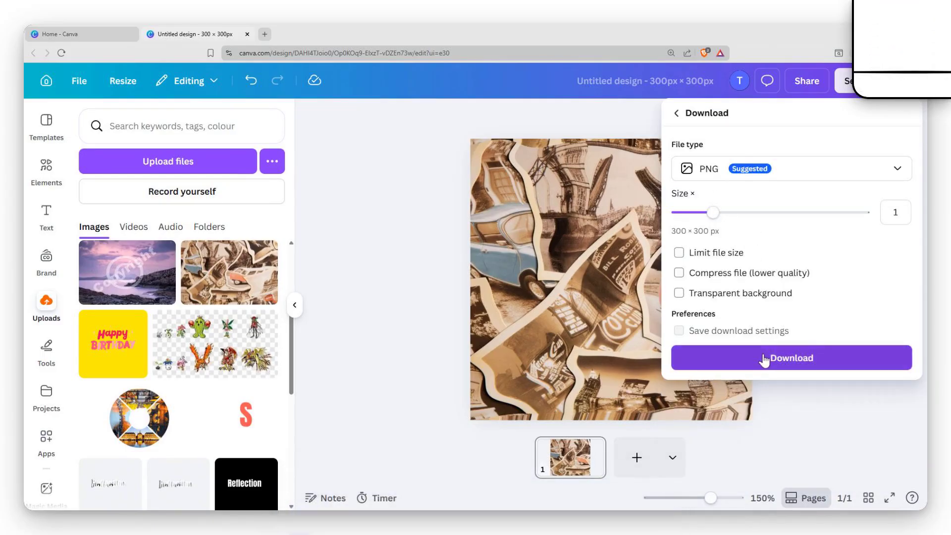
{"action": "left_click", "coordinate": [764, 358]}
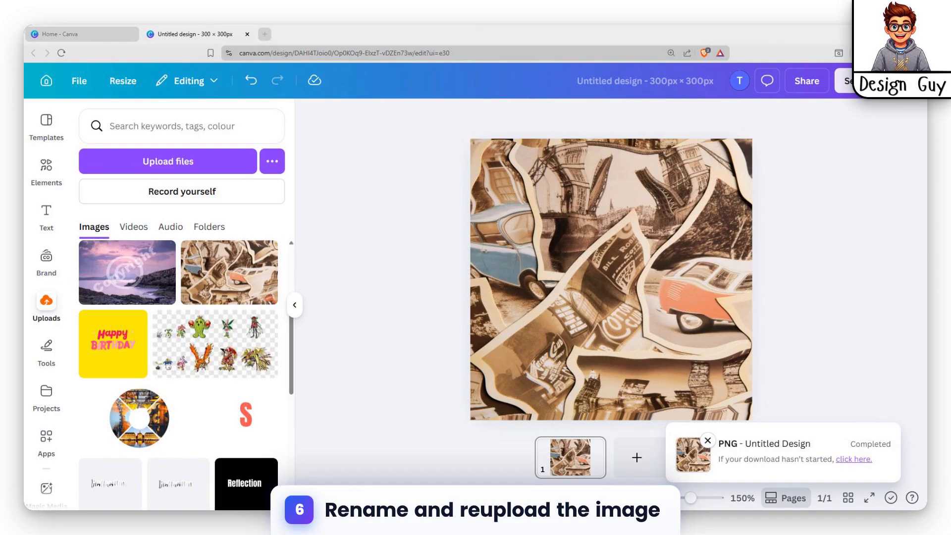
Find the square-cropped version of the collage among the uploaded images
{"action": "left_click", "coordinate": [47, 300]}
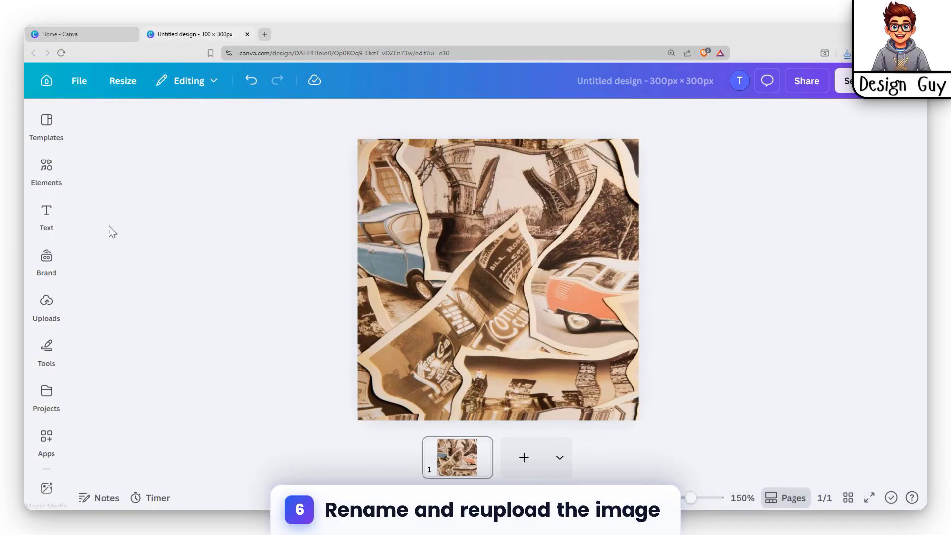
{"action": "left_click", "coordinate": [46, 260]}
{"action": "left_click", "coordinate": [47, 303]}
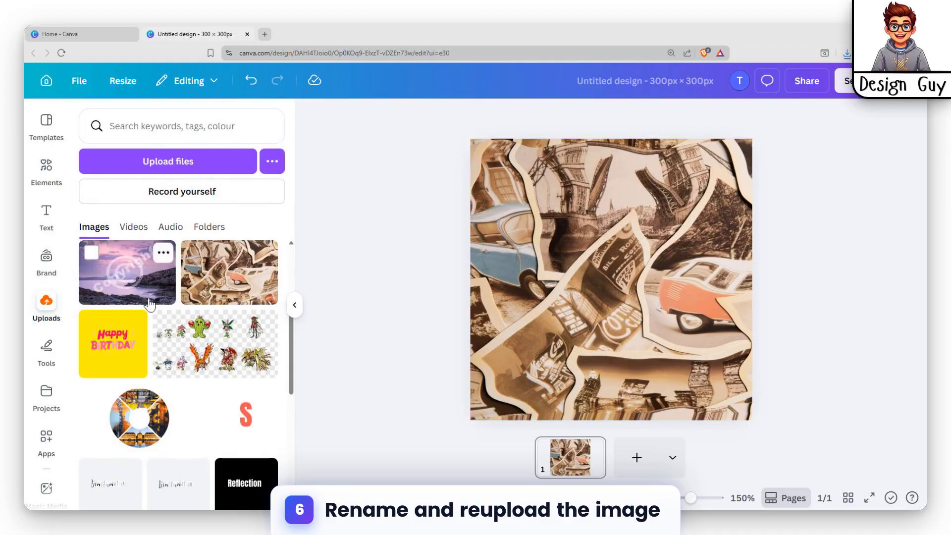
{"action": "scroll", "coordinate": [148, 310], "scroll_direction": "down", "scroll_amount": 2}
{"action": "scroll", "coordinate": [148, 324], "scroll_direction": "up", "scroll_amount": 6}
{"action": "scroll", "coordinate": [163, 329], "scroll_direction": "down", "scroll_amount": 2}
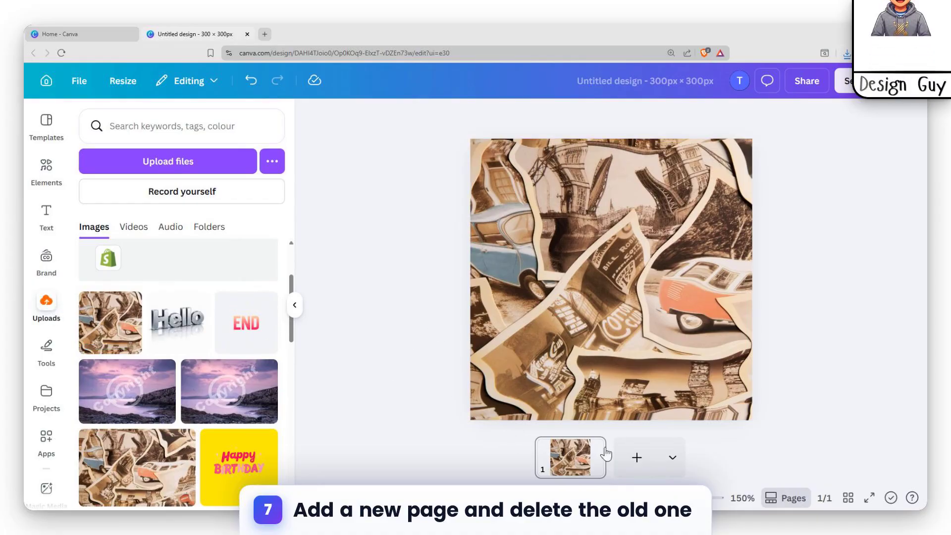
Add a new blank page and delete the old page containing the collage
{"action": "left_click", "coordinate": [627, 464]}
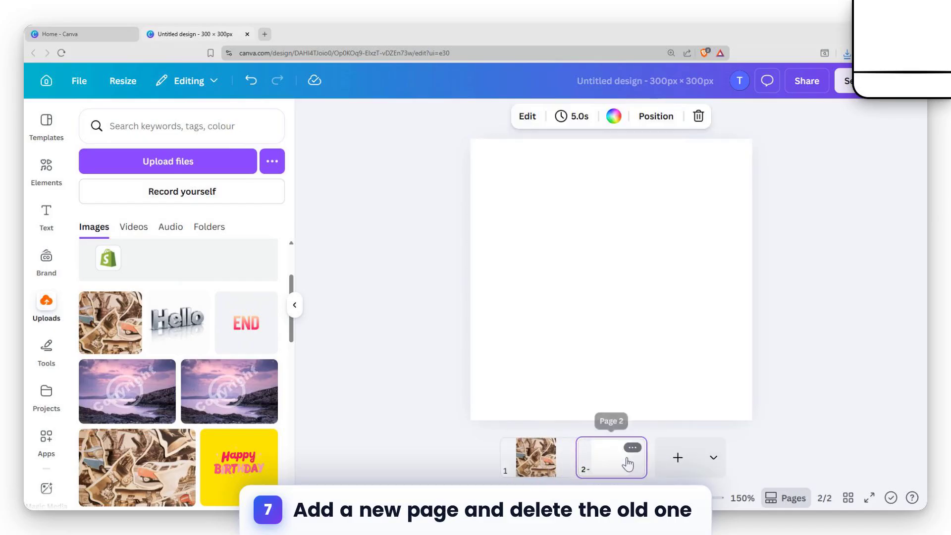
{"action": "left_click", "coordinate": [540, 462]}
{"action": "key", "text": "Delete"}
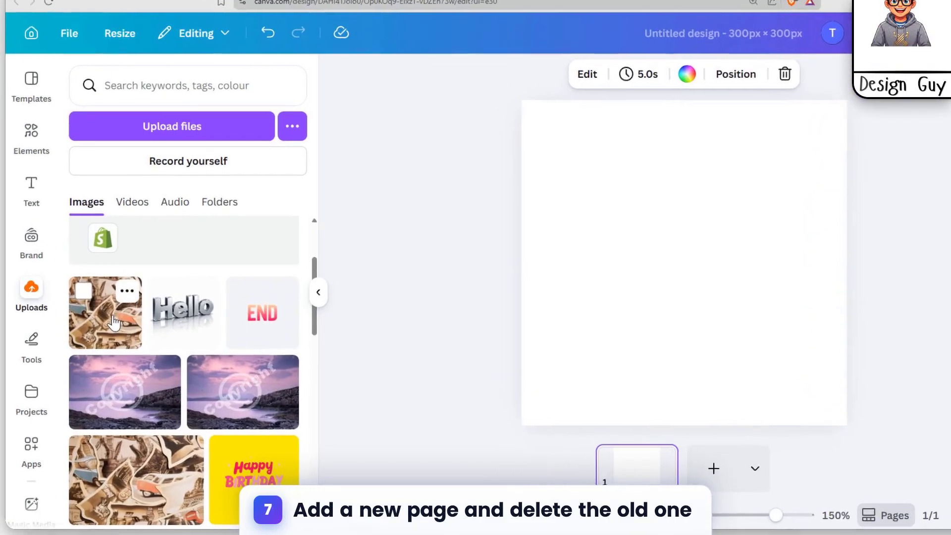
Place the square-cropped collage upload on the blank page and enlarge it from the page's upper-left corner to fill the page
{"action": "left_click", "coordinate": [113, 322]}
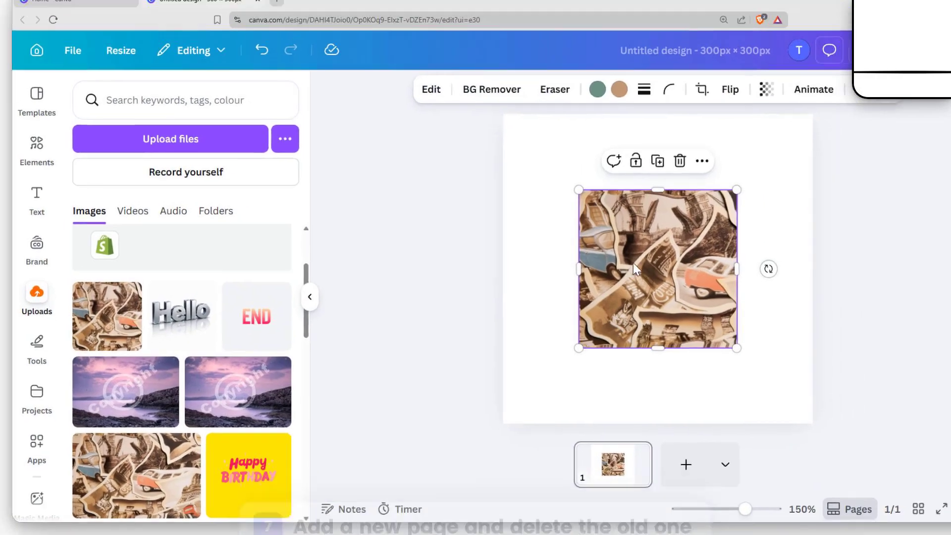
{"action": "left_click_drag", "start_coordinate": [661, 257], "coordinate": [569, 198]}
{"action": "left_click_drag", "start_coordinate": [512, 222], "coordinate": [513, 204]}
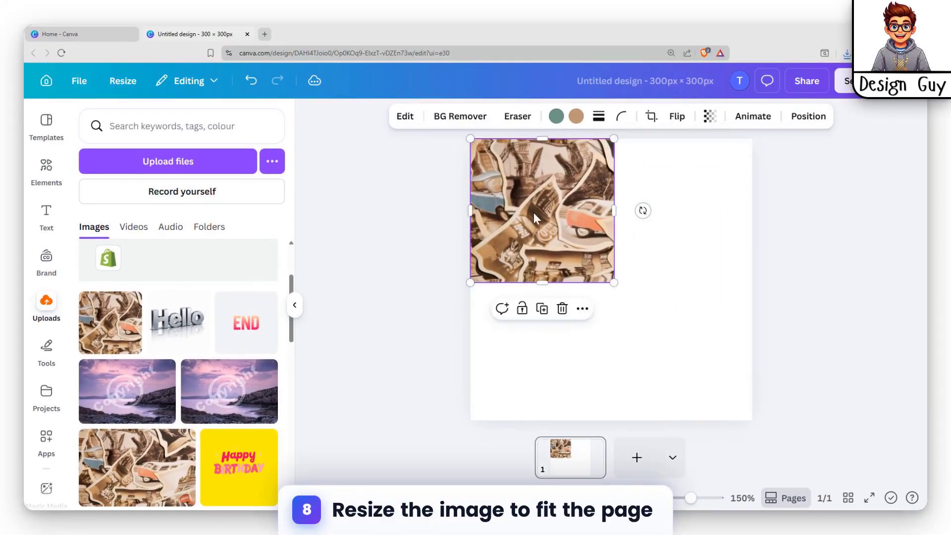
{"action": "left_click_drag", "start_coordinate": [616, 290], "coordinate": [766, 442]}
{"action": "left_click", "coordinate": [773, 157]}
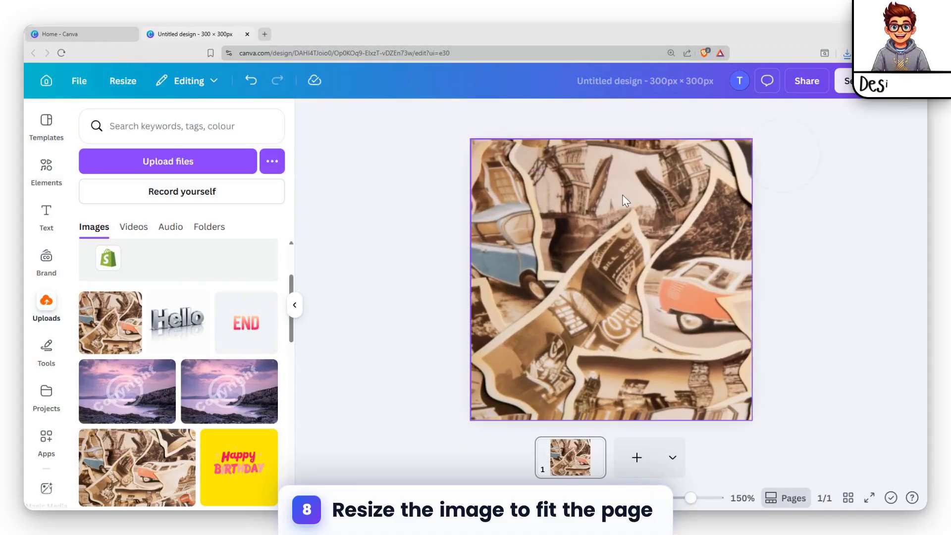
{"action": "left_click", "coordinate": [622, 202]}
{"action": "left_click", "coordinate": [836, 160]}
{"action": "left_click", "coordinate": [622, 187]}
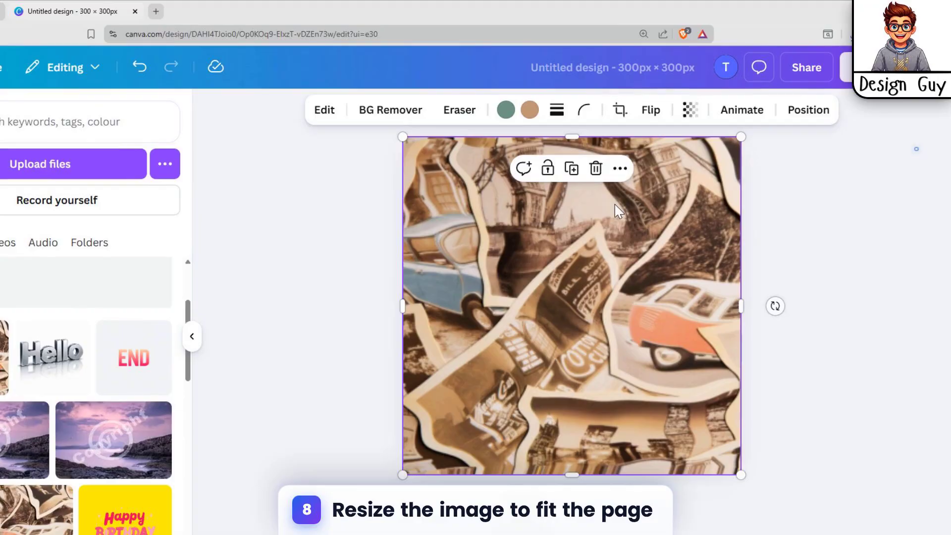
{"action": "left_click", "coordinate": [820, 156]}
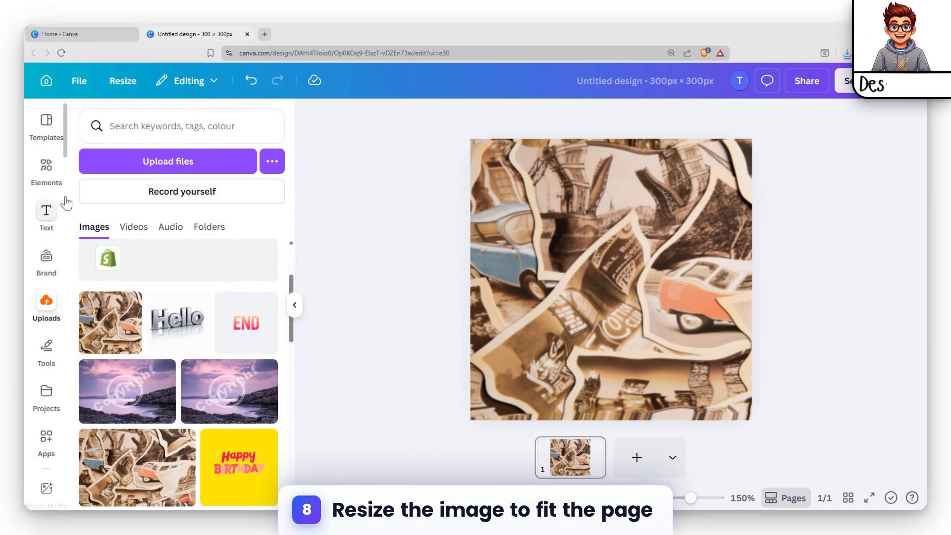
Search the elements for "U", add the first U letter frame, and shrink it near the page's upper-left corner
{"action": "left_click", "coordinate": [47, 170]}
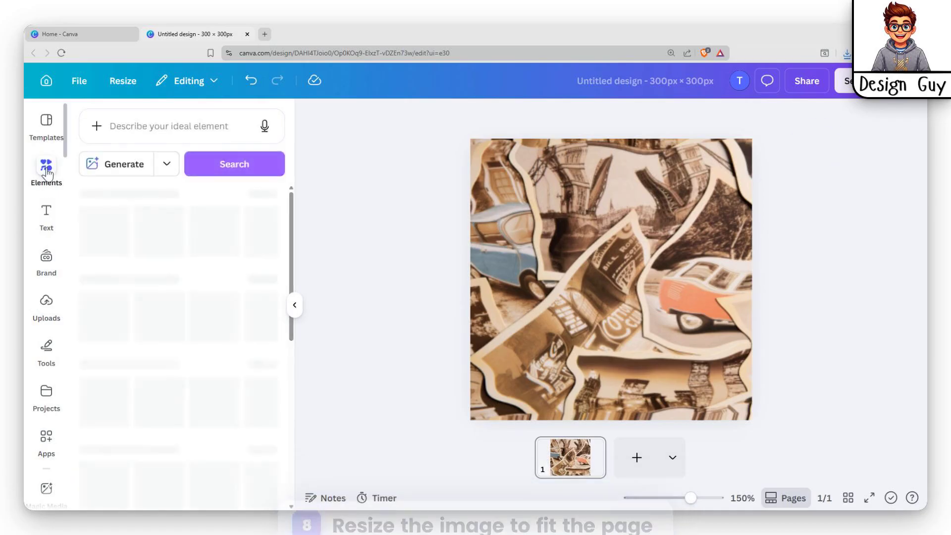
{"action": "left_click", "coordinate": [148, 128]}
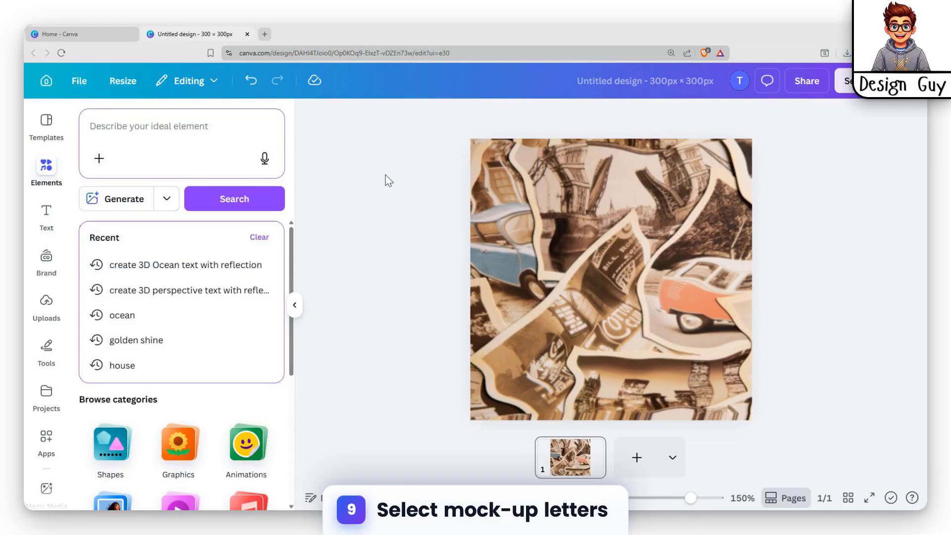
{"action": "type", "text": "U"}
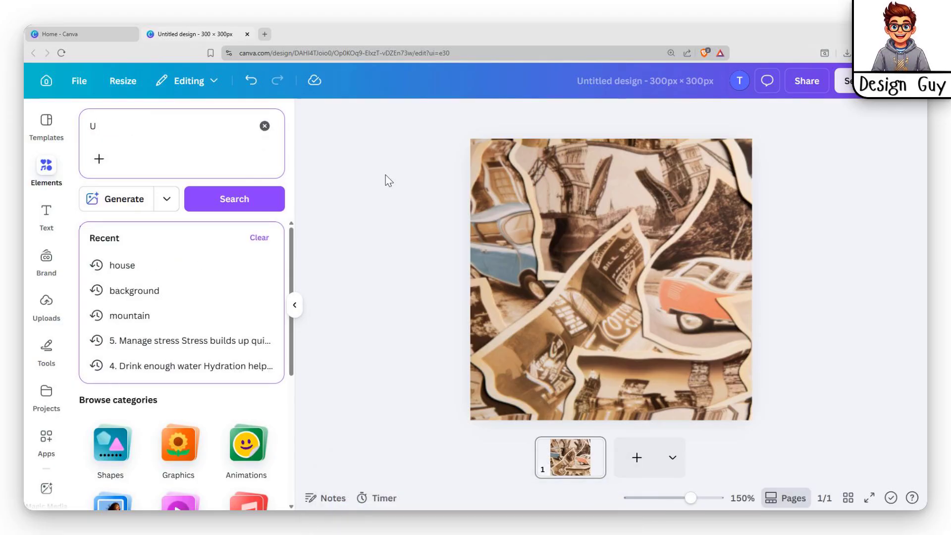
{"action": "key", "text": "Return"}
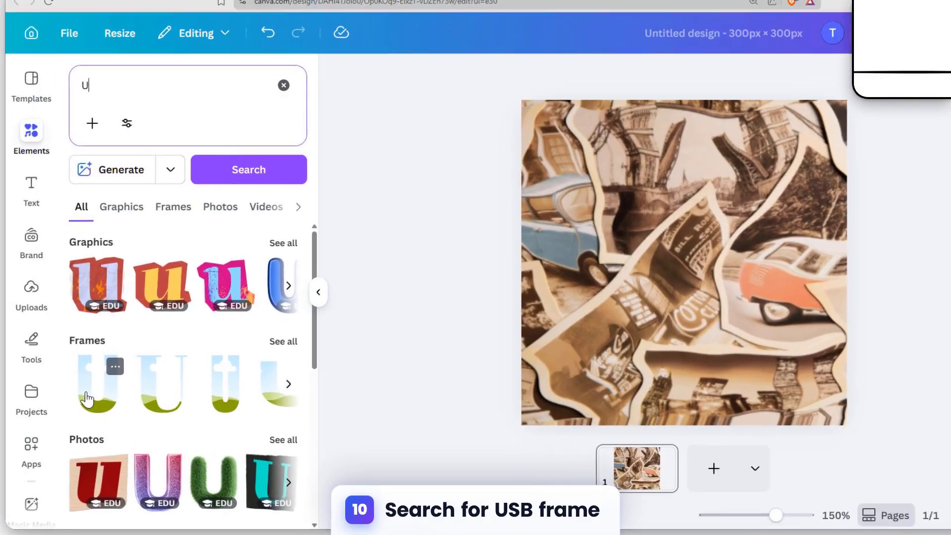
{"action": "left_click", "coordinate": [94, 396]}
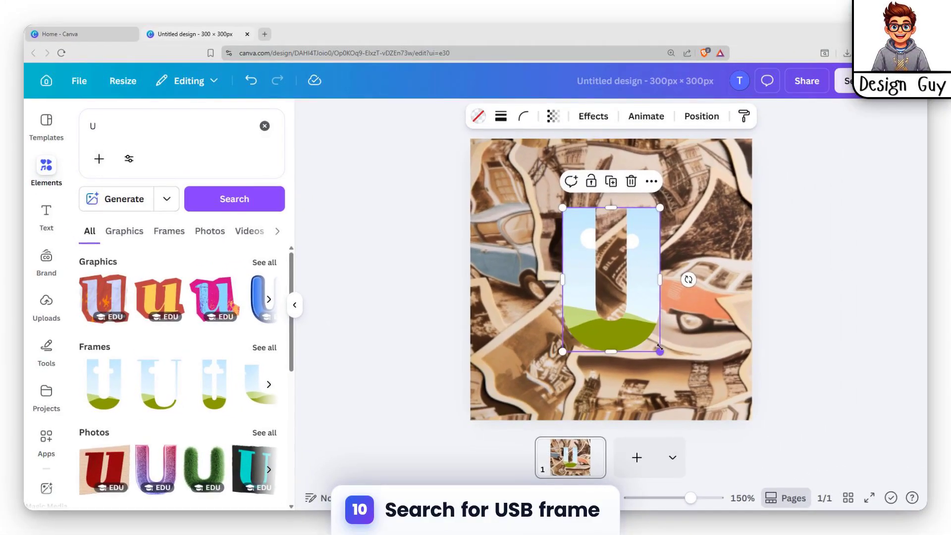
{"action": "left_click_drag", "start_coordinate": [660, 347], "coordinate": [552, 228]}
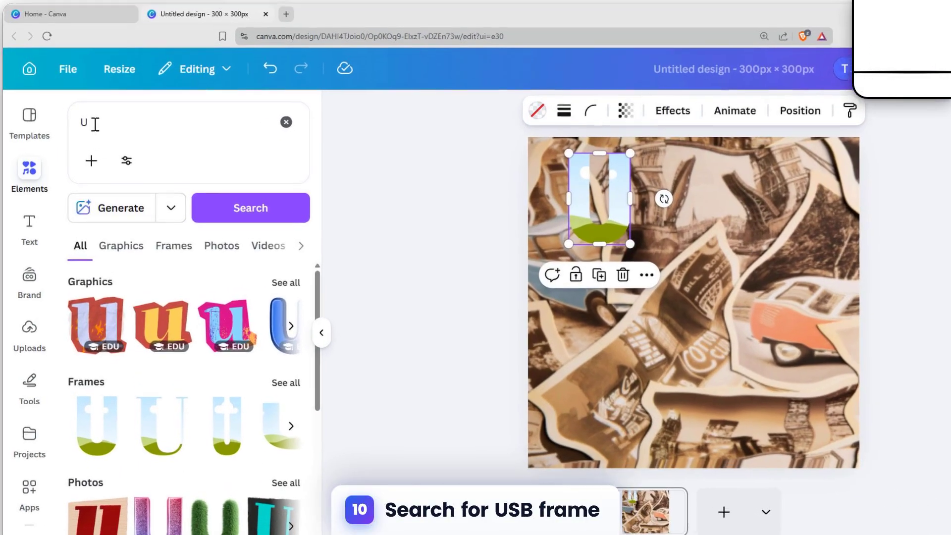
Search the elements for "S" and add the first S letter frame to the page
{"action": "left_click", "coordinate": [114, 123]}
{"action": "key", "text": "BackSpace"}
{"action": "type", "text": "S"}
{"action": "key", "text": "Return"}
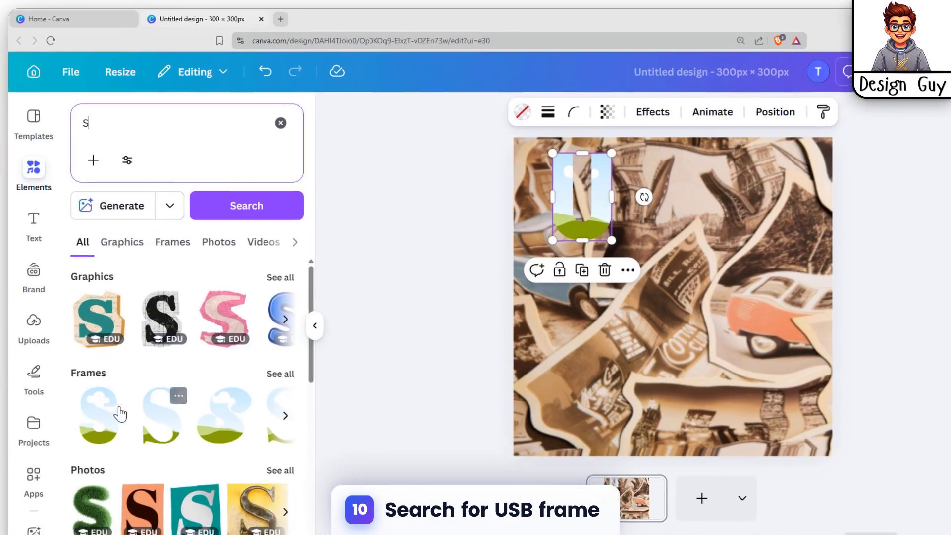
{"action": "left_click", "coordinate": [95, 431]}
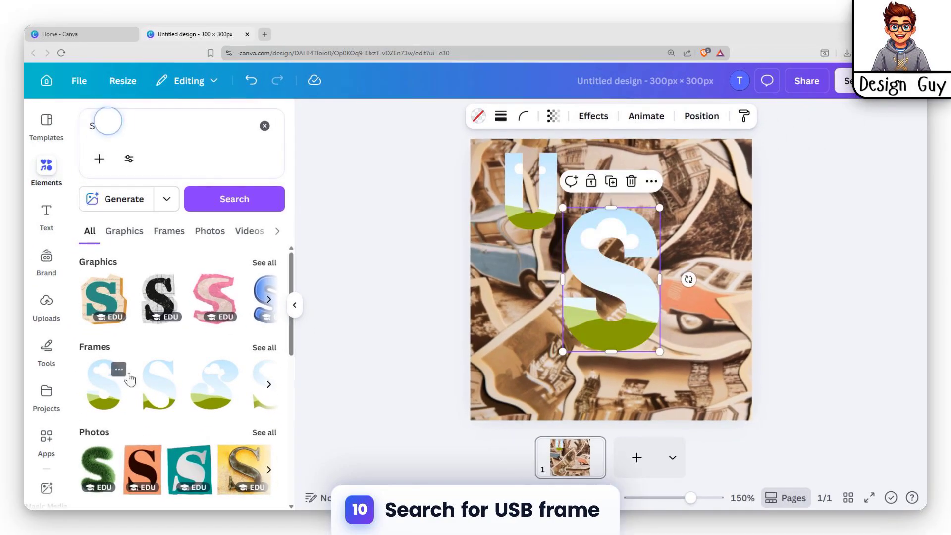
Shrink the S frame to the width of the U frame and align it directly below the U
{"action": "left_click_drag", "start_coordinate": [815, 169], "coordinate": [724, 243]}
{"action": "left_click_drag", "start_coordinate": [628, 228], "coordinate": [609, 247]}
{"action": "left_click_drag", "start_coordinate": [607, 283], "coordinate": [541, 273]}
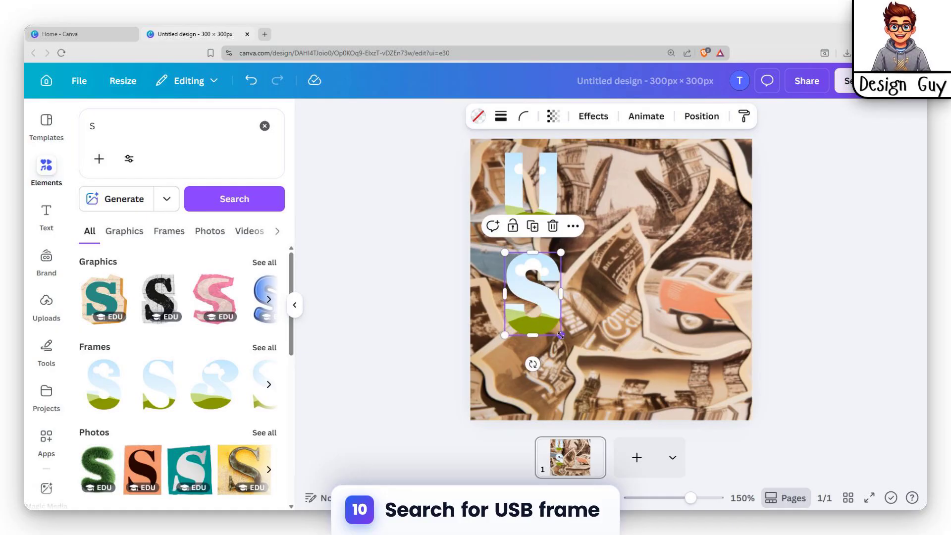
{"action": "left_click_drag", "start_coordinate": [561, 335], "coordinate": [557, 330]}
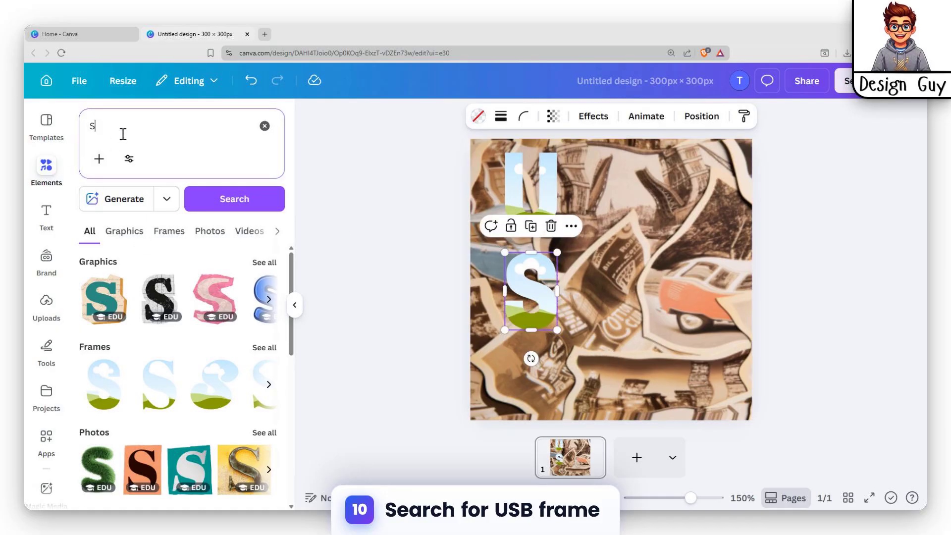
Search the elements for "B" and add the first B letter frame to the page
{"action": "key", "text": "BackSpace"}
{"action": "type", "text": "B"}
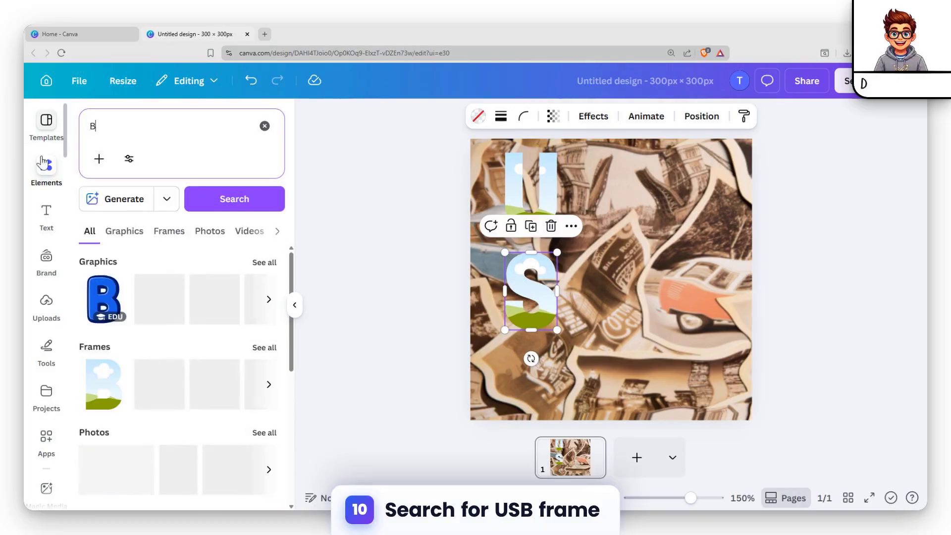
{"action": "left_click", "coordinate": [104, 384]}
Shrink the B frame to the width of the S frame and align it below the S against the page's bottom edge
{"action": "left_click_drag", "start_coordinate": [644, 238], "coordinate": [611, 280]}
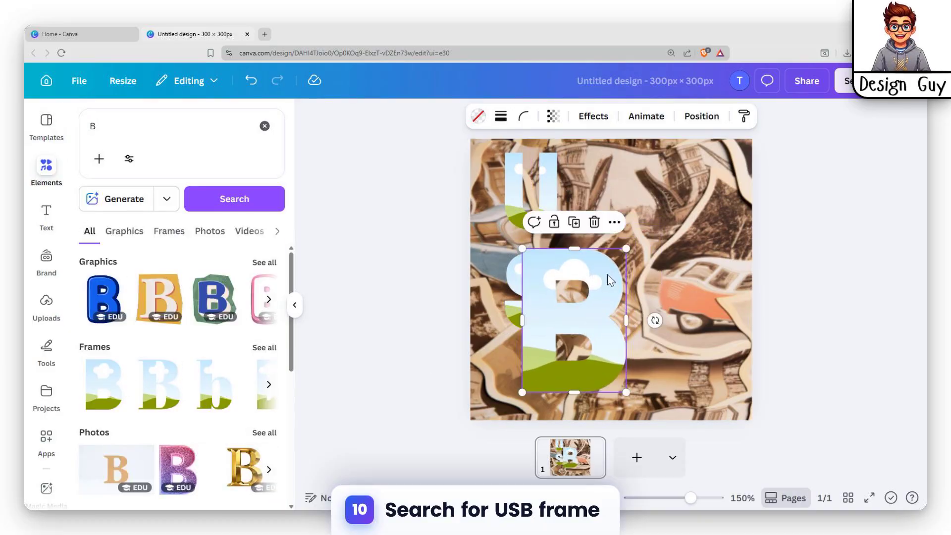
{"action": "left_click_drag", "start_coordinate": [629, 249], "coordinate": [575, 319]}
{"action": "left_click_drag", "start_coordinate": [565, 352], "coordinate": [530, 368]}
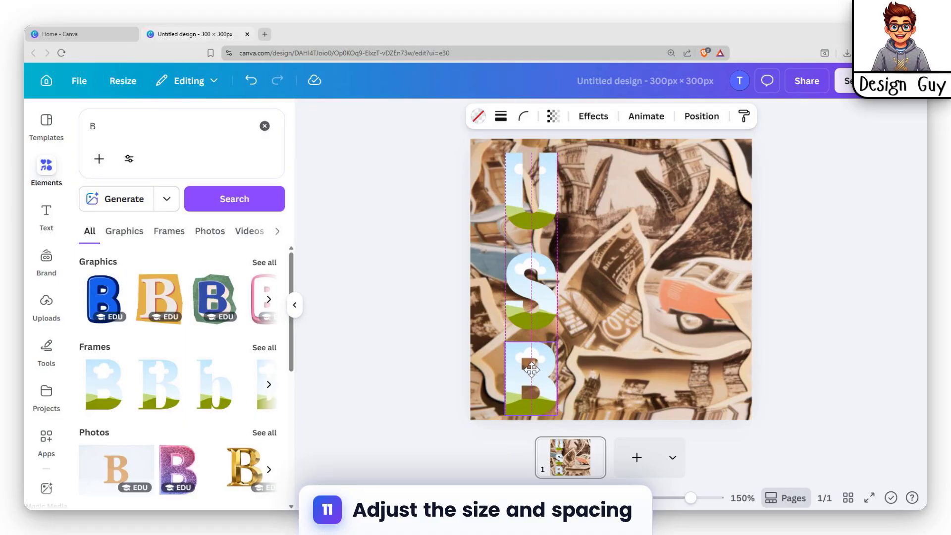
{"action": "left_click_drag", "start_coordinate": [531, 371], "coordinate": [530, 370]}
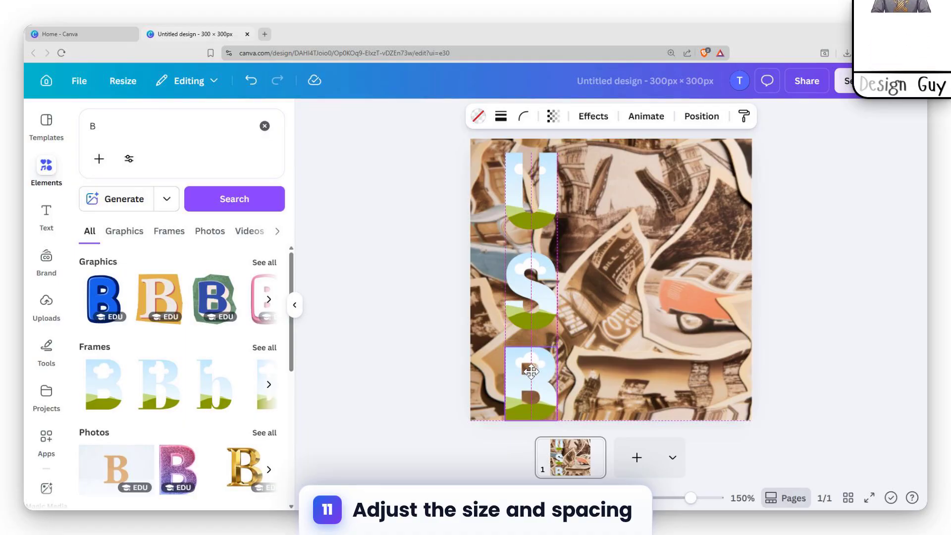
{"action": "left_click", "coordinate": [678, 287]}
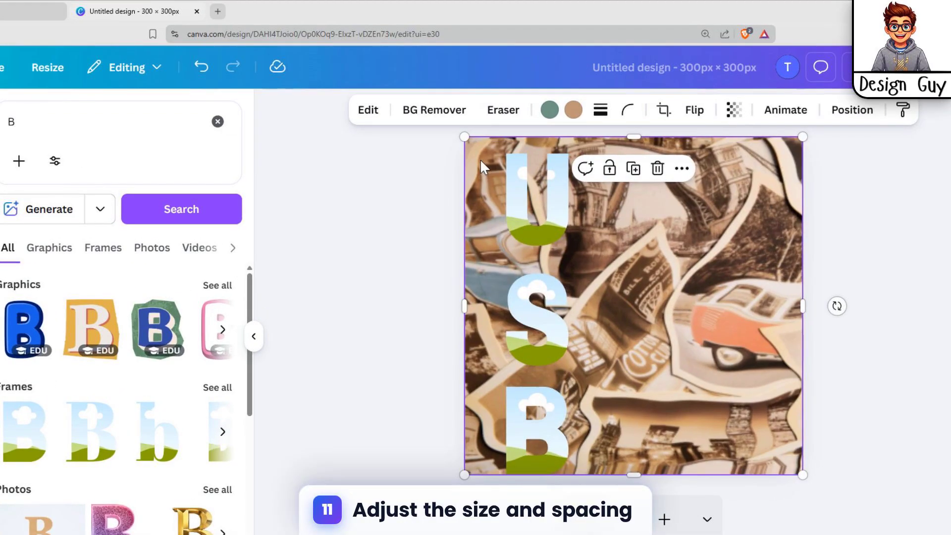
{"action": "left_click_drag", "start_coordinate": [482, 157], "coordinate": [501, 200]}
{"action": "key", "text": "ctrl+z"}
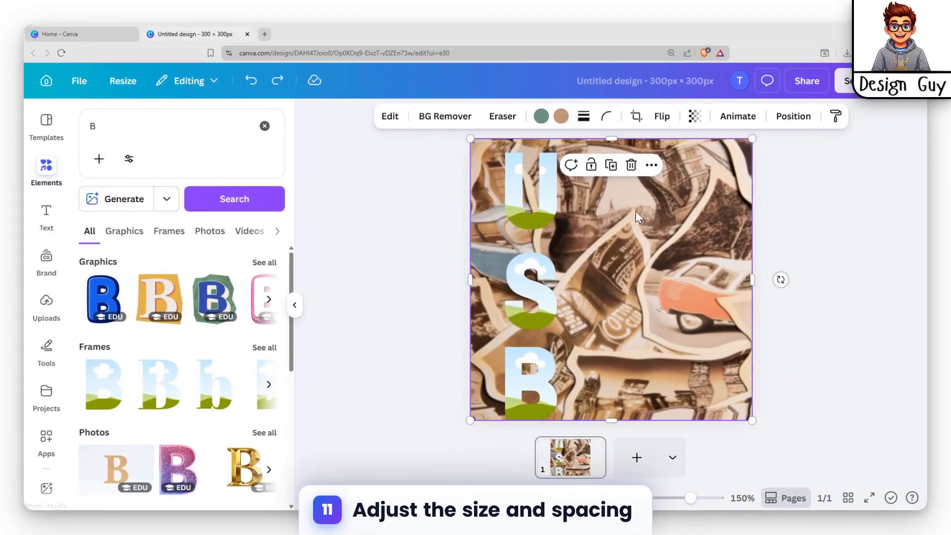
Select the U, S and B frames together, shrink them, and centre the column vertically near the page's left edge
{"action": "left_click", "coordinate": [558, 205]}
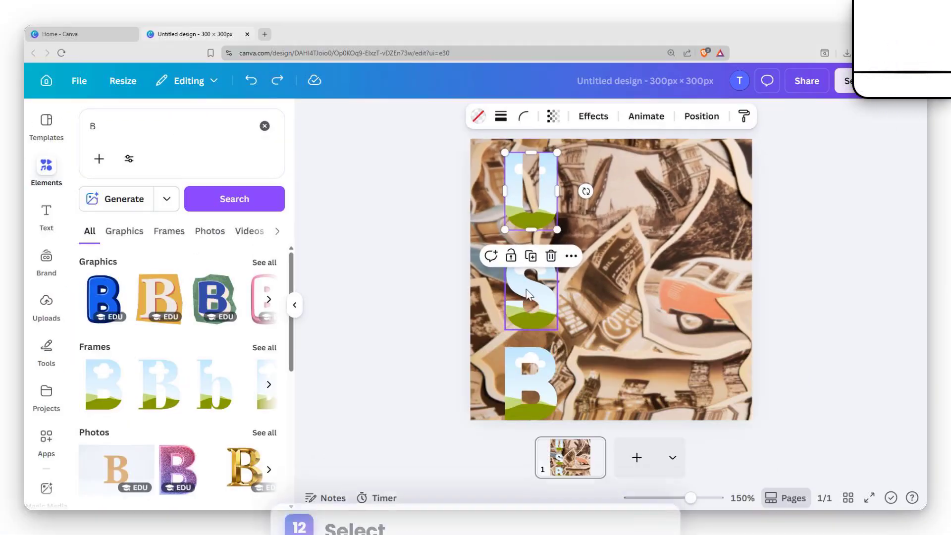
{"action": "left_click", "coordinate": [500, 326], "text": "shift"}
{"action": "left_click", "coordinate": [504, 396], "text": "shift"}
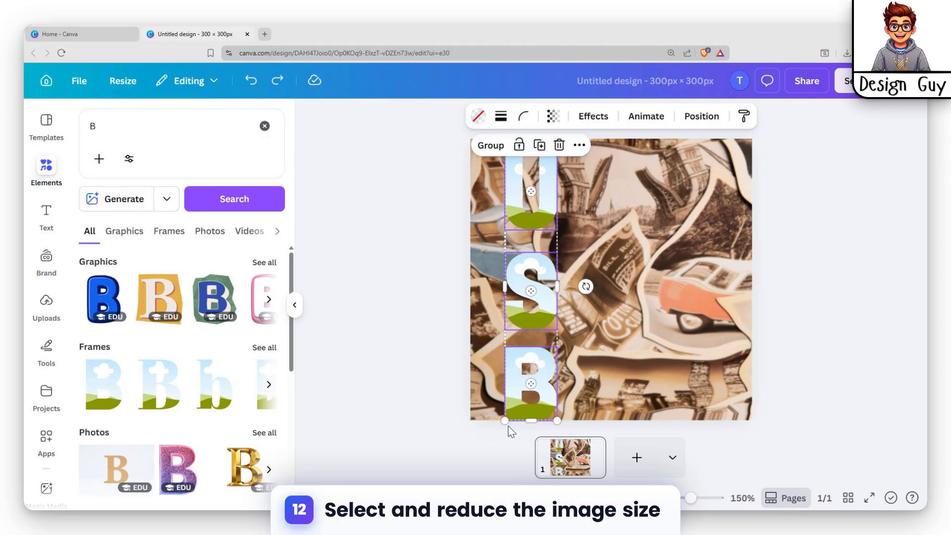
{"action": "left_click_drag", "start_coordinate": [504, 421], "coordinate": [529, 372]}
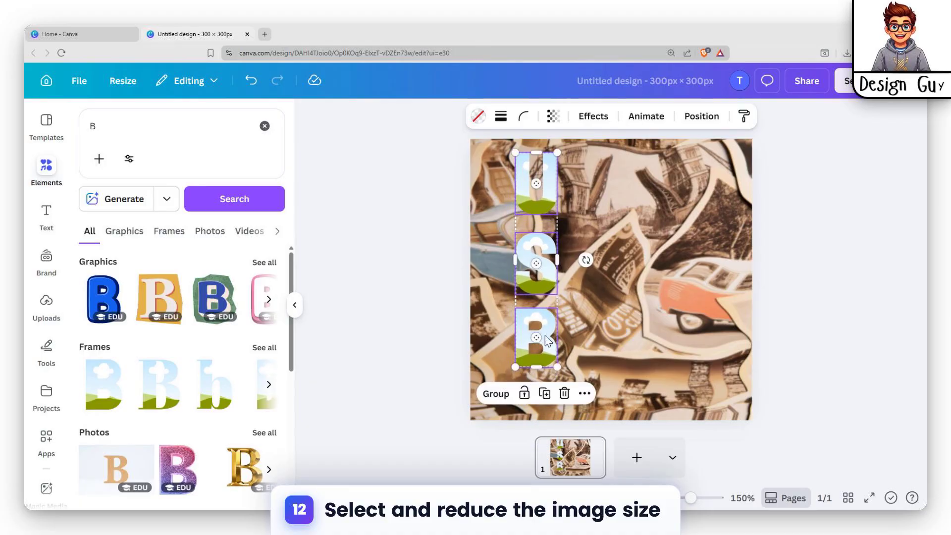
{"action": "left_click_drag", "start_coordinate": [545, 331], "coordinate": [538, 350]}
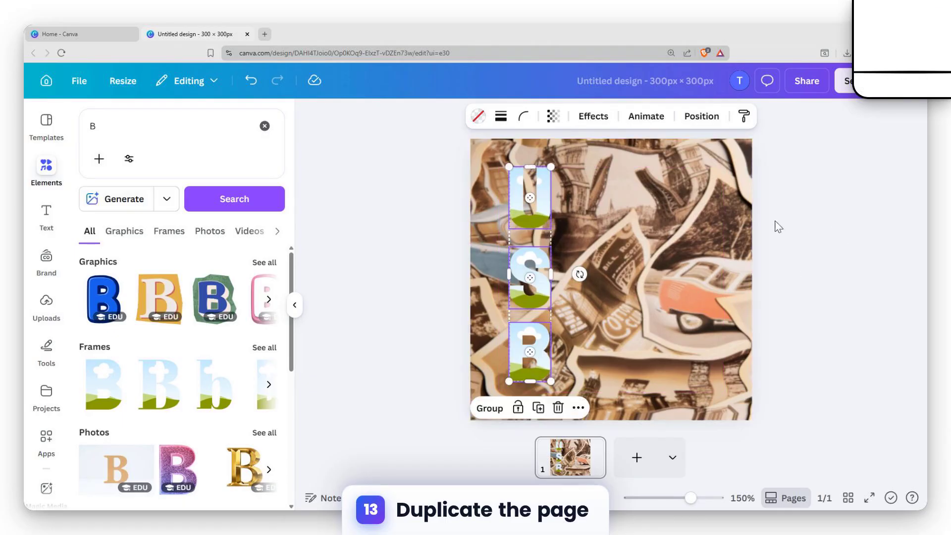
Duplicate the full-page collage and place the copy in the U letter frame
{"action": "left_click", "coordinate": [670, 218]}
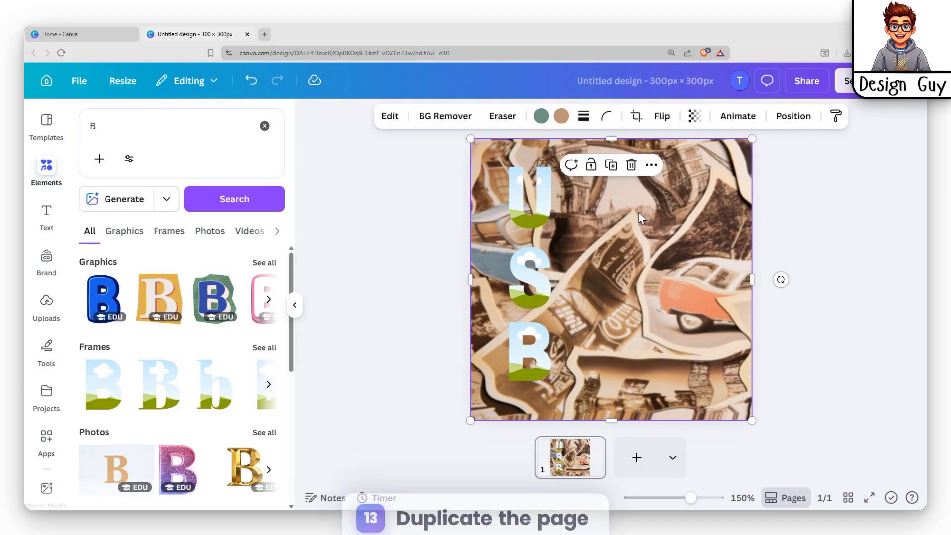
{"action": "key", "text": "ctrl+d"}
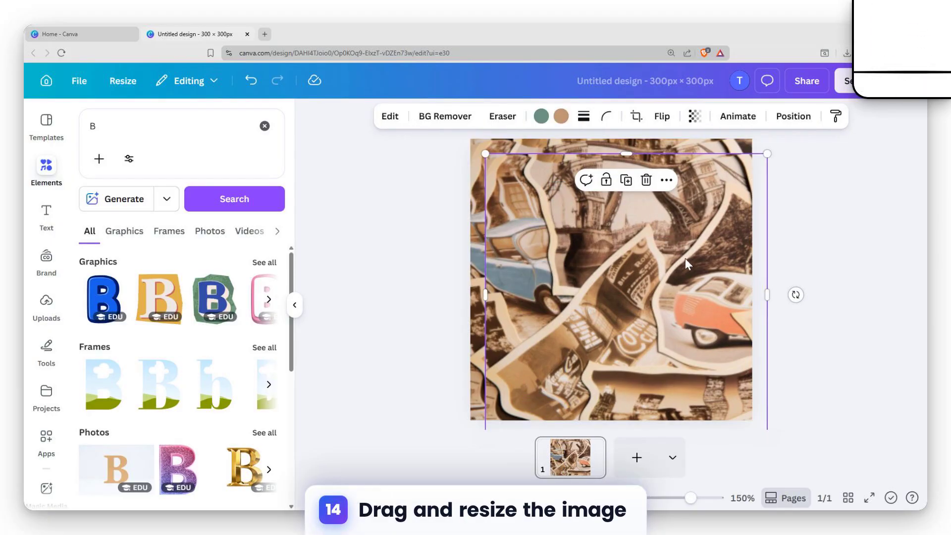
{"action": "left_click_drag", "start_coordinate": [672, 263], "coordinate": [540, 204]}
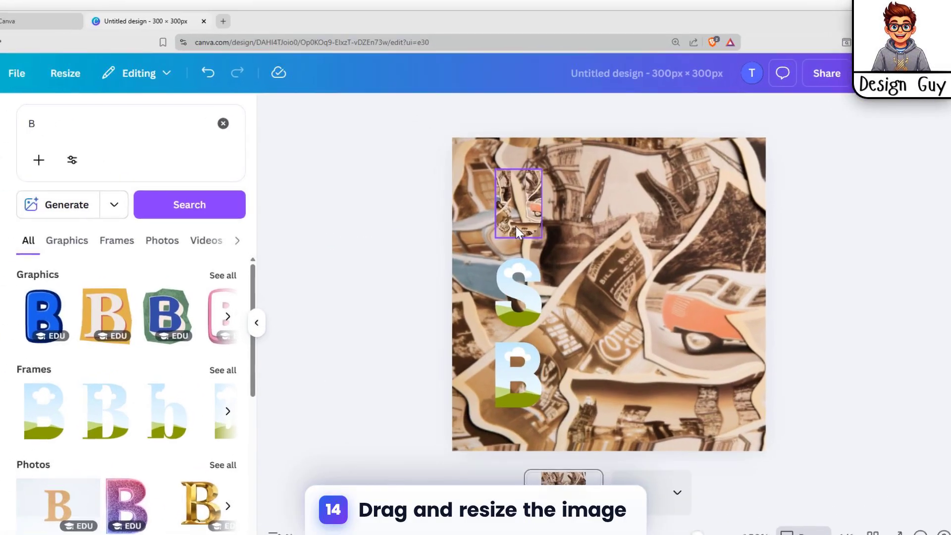
Enlarge the image inside the U frame until it covers the whole page and matches the background collage, and apply the crop
{"action": "double_click", "coordinate": [527, 218]}
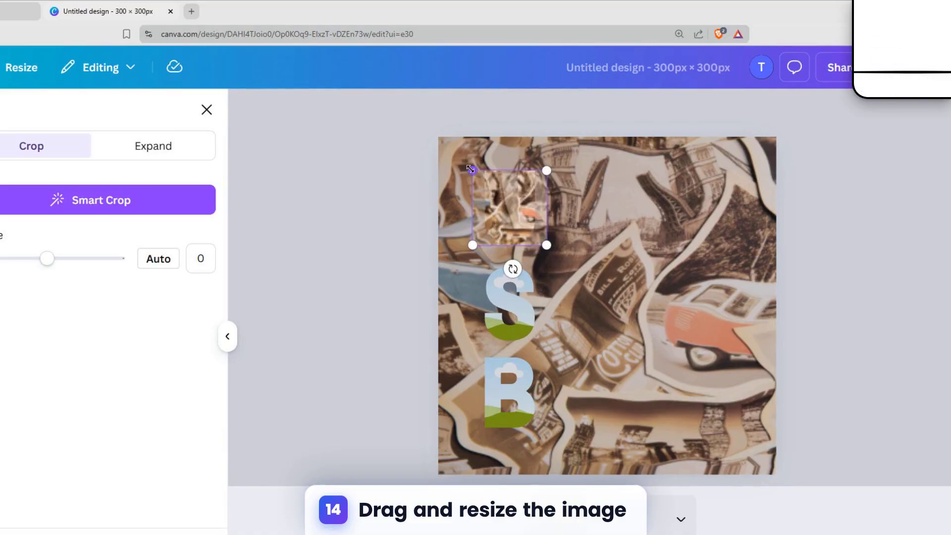
{"action": "left_click_drag", "start_coordinate": [470, 169], "coordinate": [438, 142]}
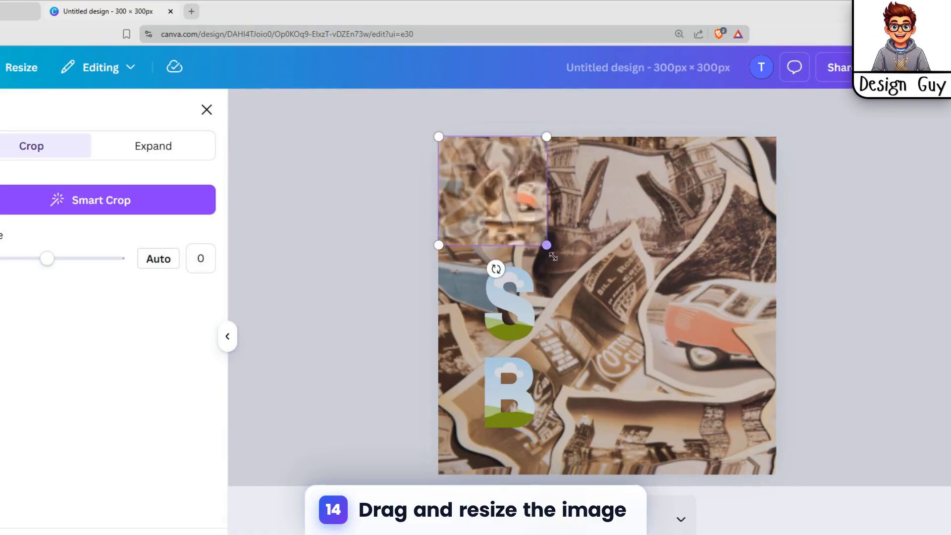
{"action": "left_click_drag", "start_coordinate": [547, 245], "coordinate": [776, 474]}
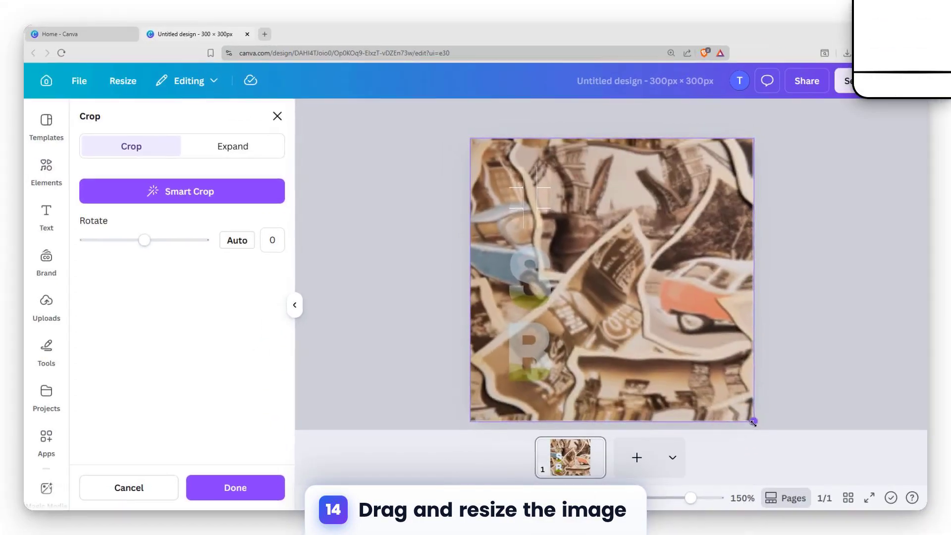
{"action": "left_click_drag", "start_coordinate": [753, 422], "coordinate": [751, 420]}
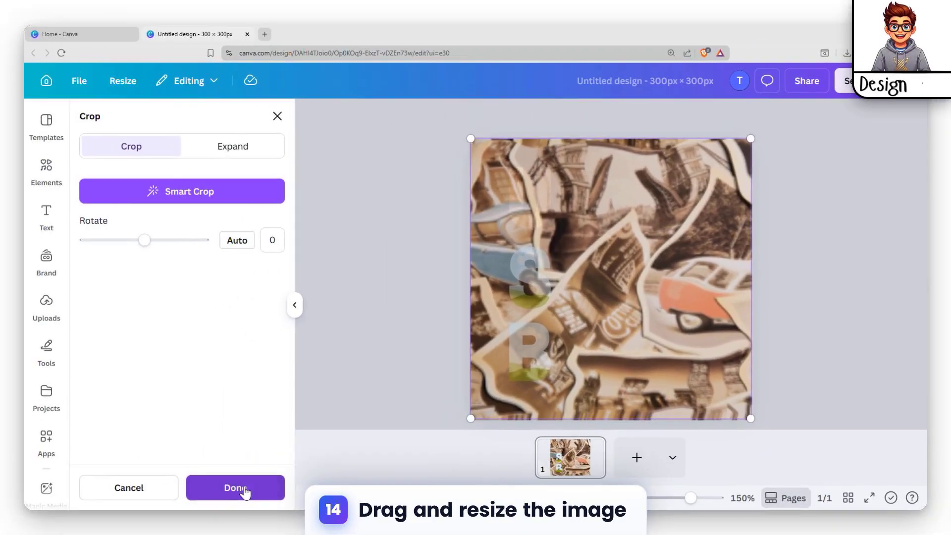
{"action": "left_click", "coordinate": [202, 511]}
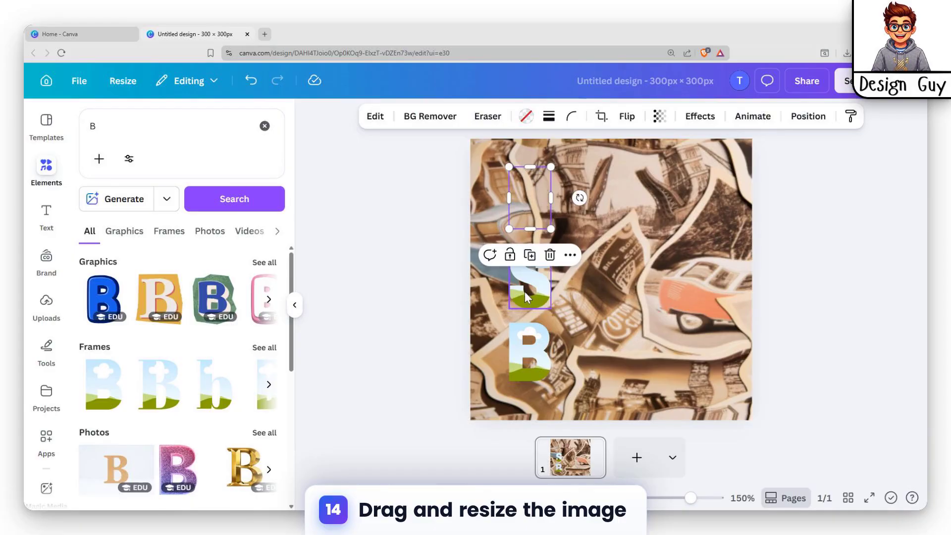
Duplicate the background collage, shrink the copy, and place it in the S letter frame
{"action": "left_click", "coordinate": [658, 219]}
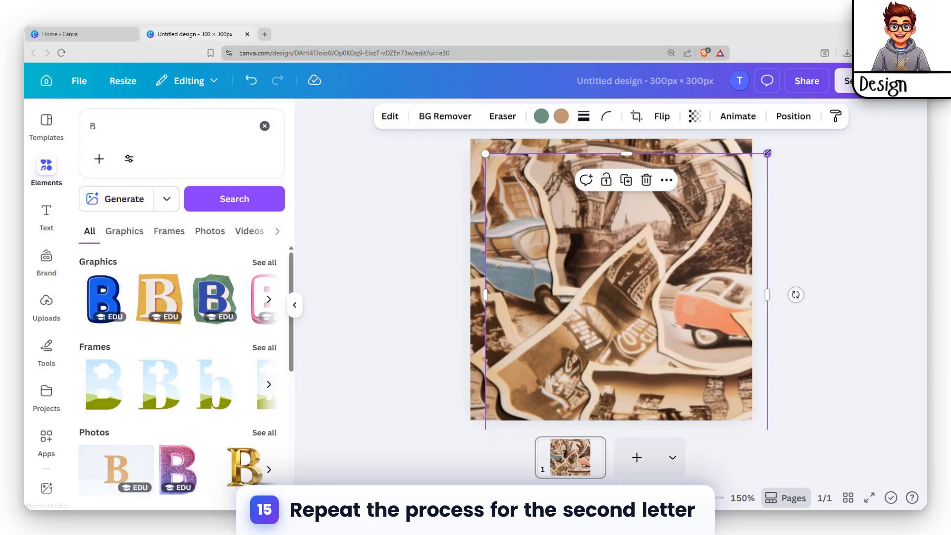
{"action": "left_click_drag", "start_coordinate": [767, 153], "coordinate": [625, 297]}
{"action": "left_click_drag", "start_coordinate": [578, 347], "coordinate": [538, 279]}
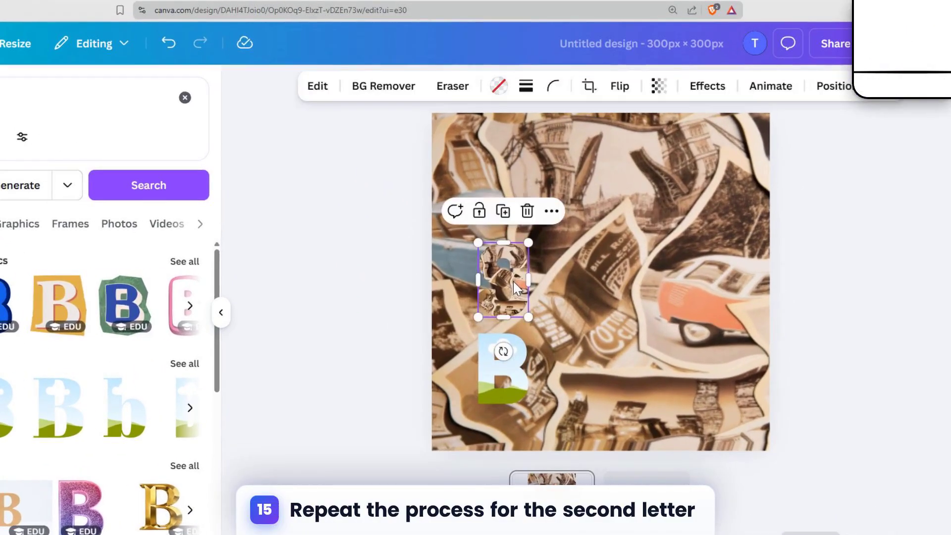
Enlarge and align the image inside the S frame to match the full-page collage, and apply the crop
{"action": "double_click", "coordinate": [513, 282]}
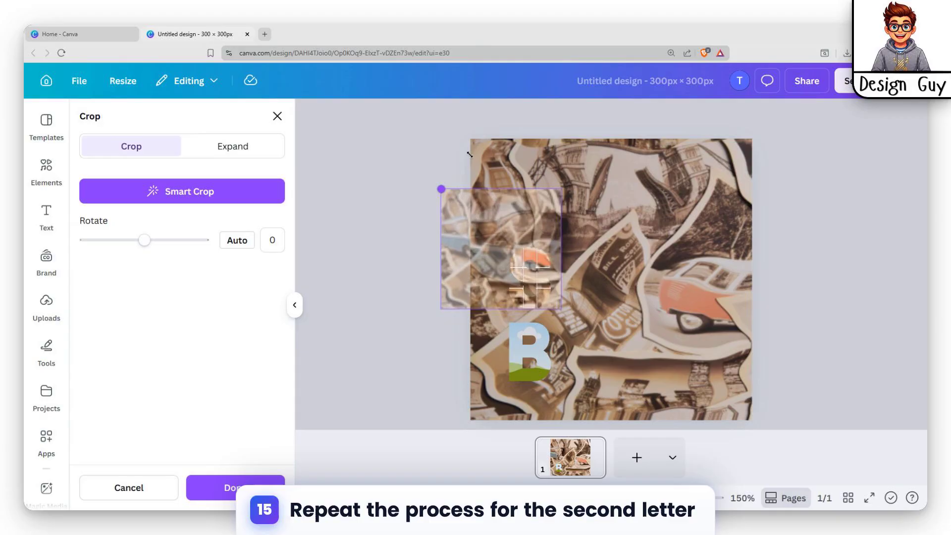
{"action": "left_click_drag", "start_coordinate": [469, 154], "coordinate": [470, 154]}
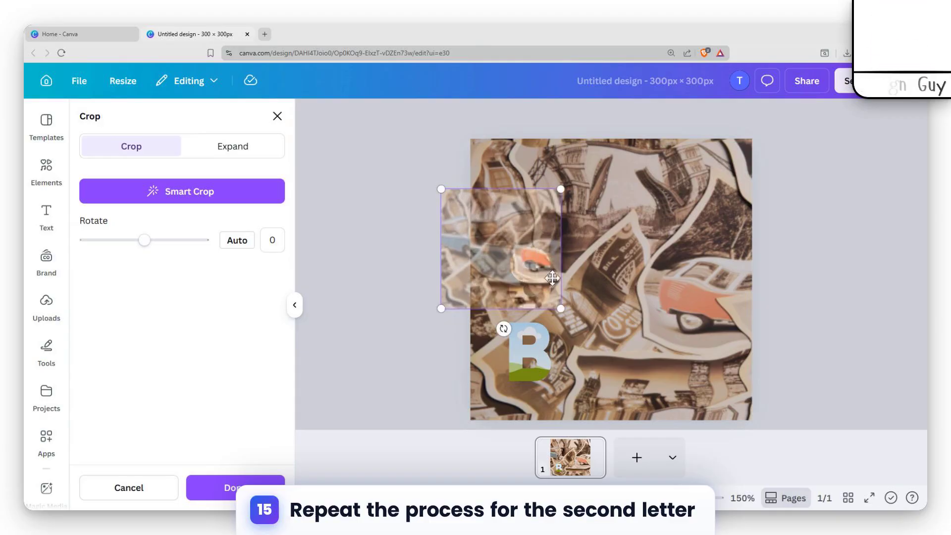
{"action": "left_click_drag", "start_coordinate": [561, 313], "coordinate": [650, 401]}
{"action": "left_click_drag", "start_coordinate": [598, 330], "coordinate": [626, 278]}
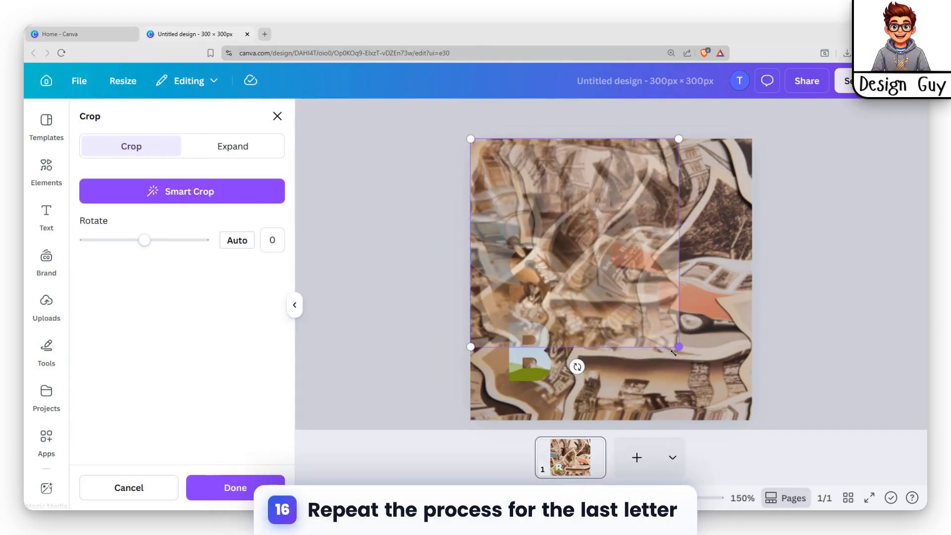
{"action": "left_click_drag", "start_coordinate": [674, 352], "coordinate": [747, 429]}
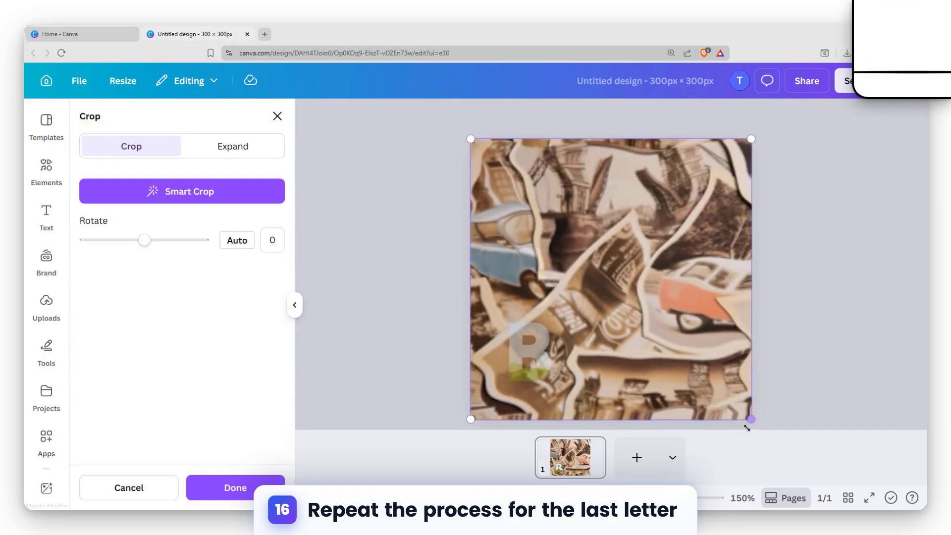
{"action": "left_click", "coordinate": [235, 488]}
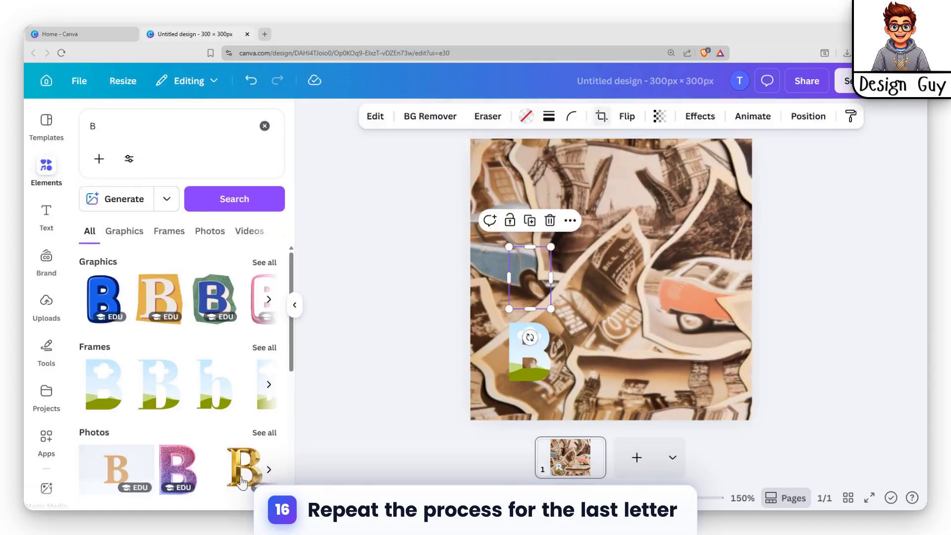
Duplicate the background collage again, shrink the copy, and place it in the B letter frame
{"action": "key", "text": "ctrl+d"}
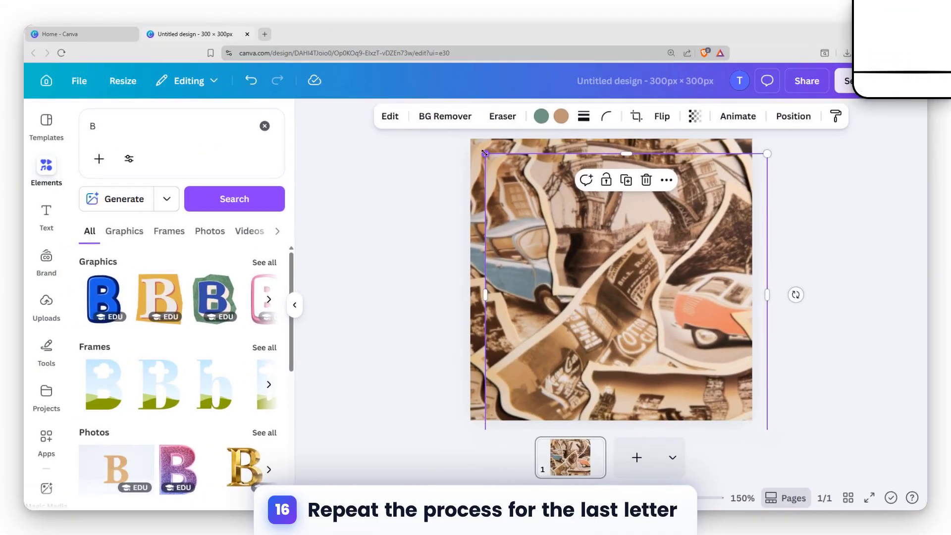
{"action": "left_click_drag", "start_coordinate": [422, 117], "coordinate": [542, 237]}
{"action": "left_click_drag", "start_coordinate": [662, 318], "coordinate": [522, 355]}
Enlarge and align the image inside the B frame until it covers the page exactly over the background collage
{"action": "double_click", "coordinate": [504, 347]}
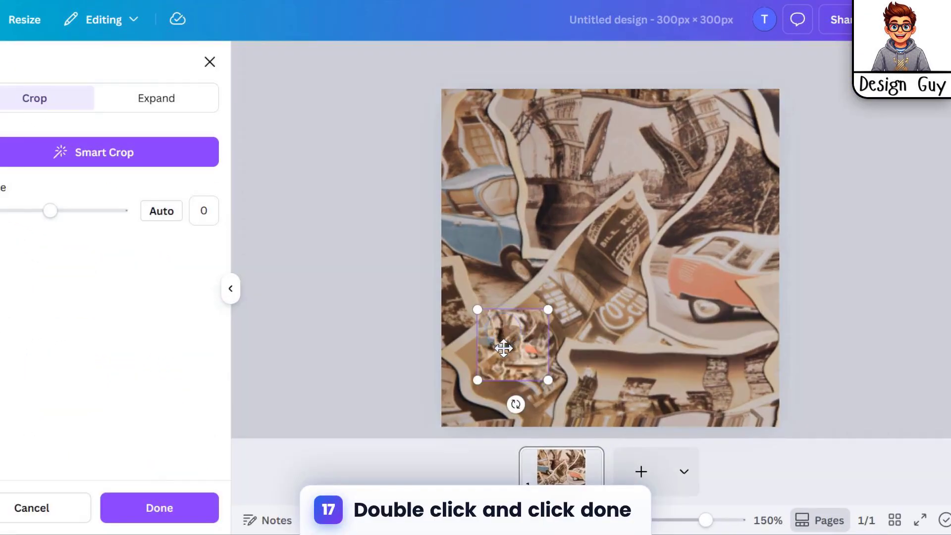
{"action": "left_click_drag", "start_coordinate": [548, 311], "coordinate": [769, 90]}
{"action": "left_click_drag", "start_coordinate": [650, 157], "coordinate": [635, 157]}
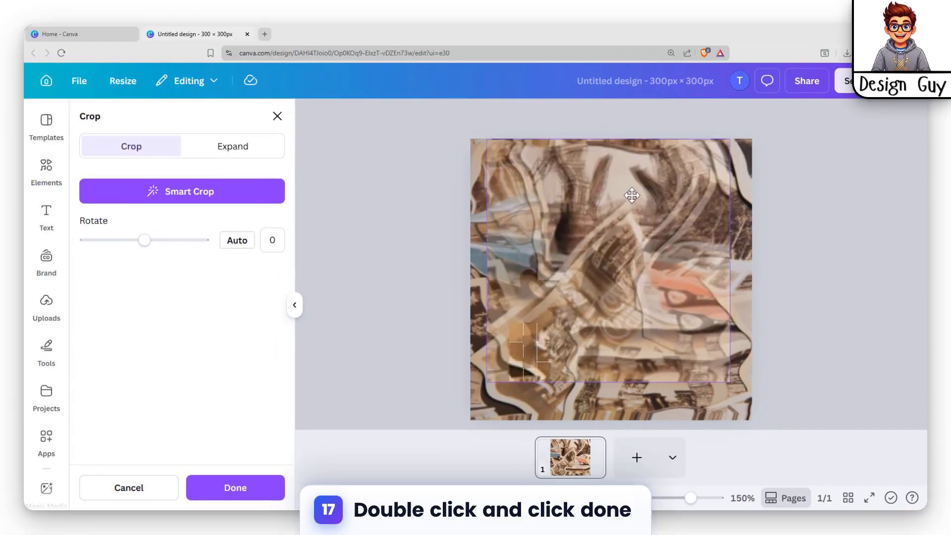
{"action": "left_click_drag", "start_coordinate": [632, 196], "coordinate": [616, 195]}
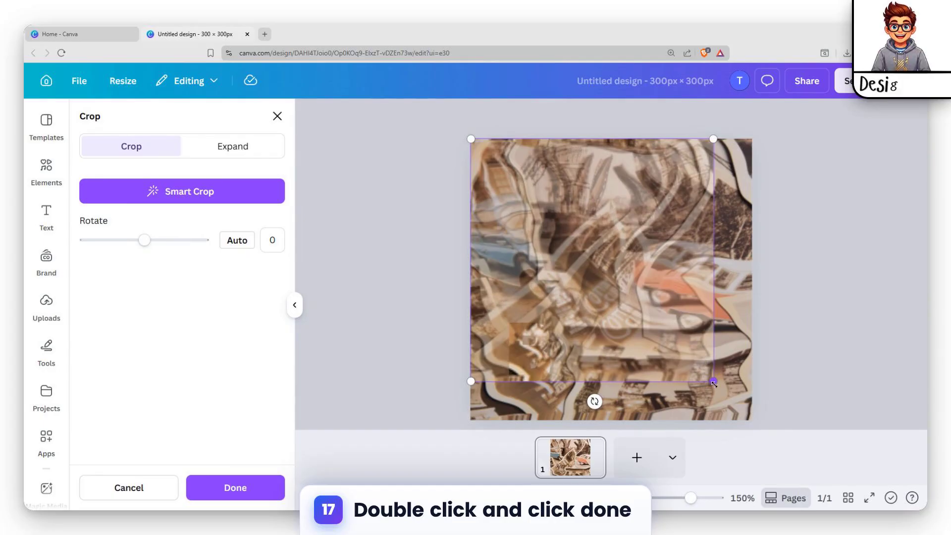
{"action": "left_click_drag", "start_coordinate": [714, 382], "coordinate": [748, 421]}
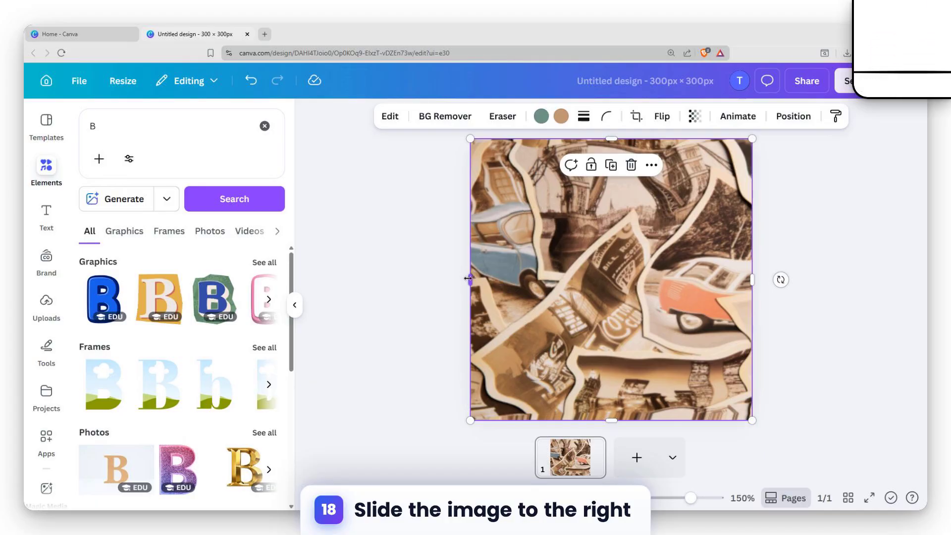
Crop the background collage from its left side to just short of the page's middle, clearing the area behind the letters
{"action": "left_click_drag", "start_coordinate": [468, 279], "coordinate": [597, 283]}
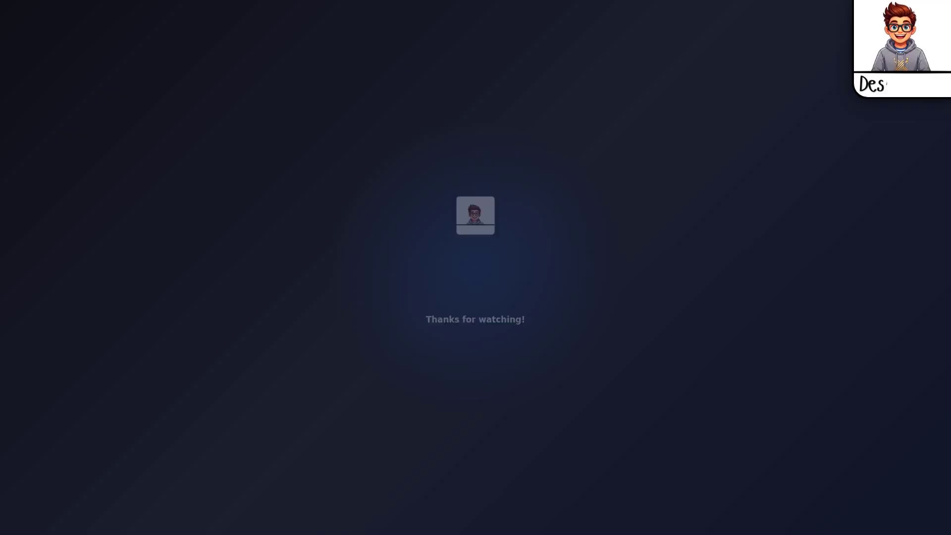